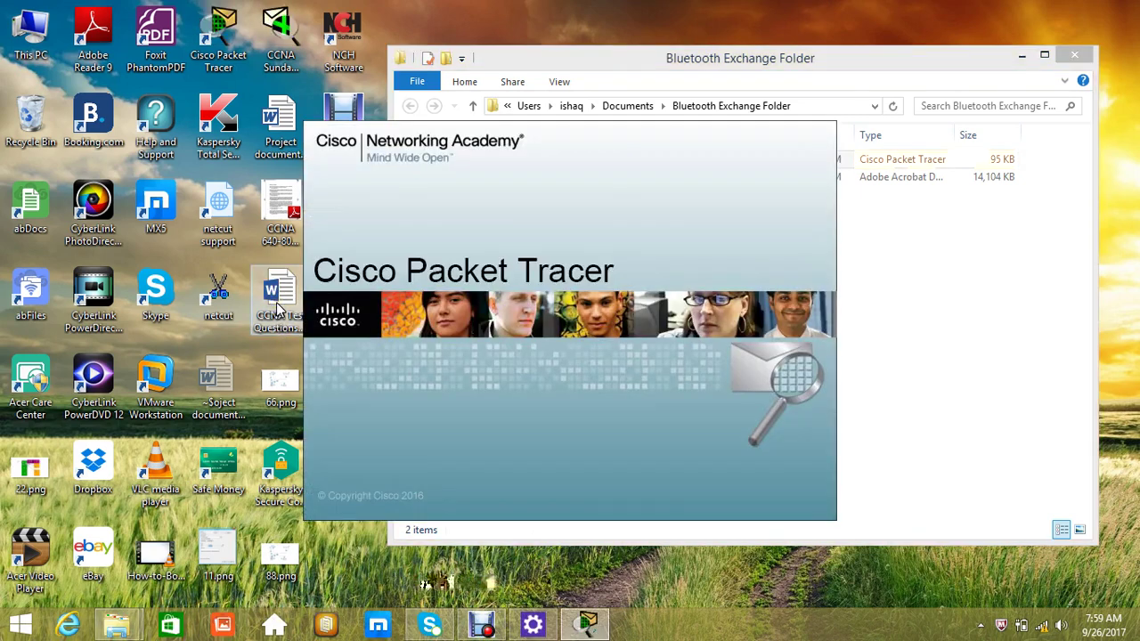
Open the CCNA Test Questions document in Word, dismiss the activation wizard and Navigation pane, and skim the project tasks.
left_click(277, 306)
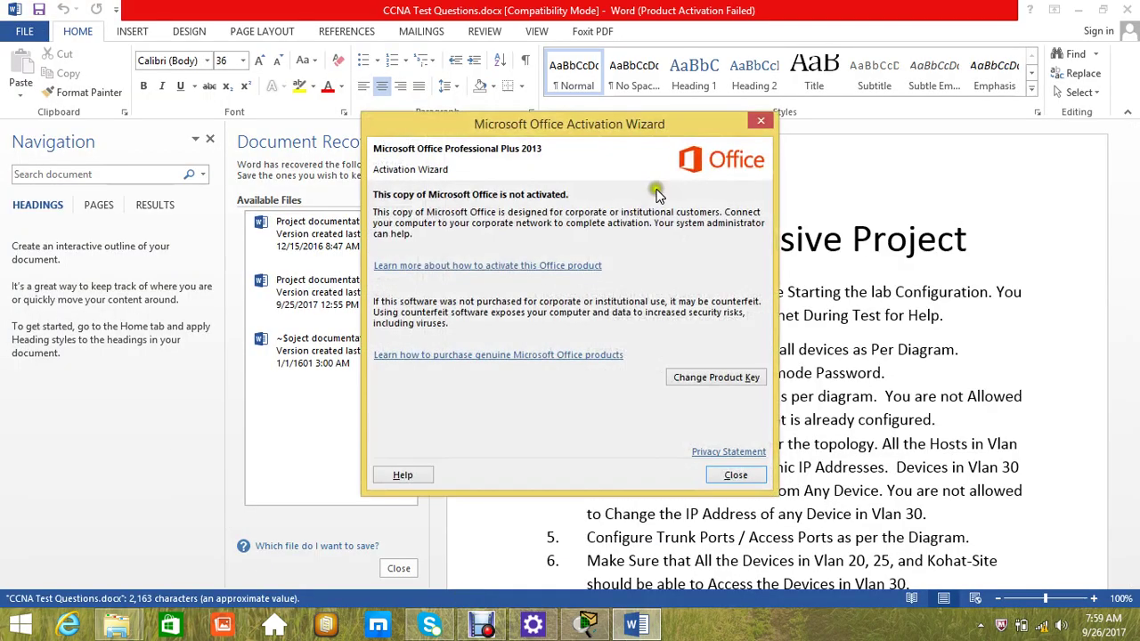
left_click(737, 474)
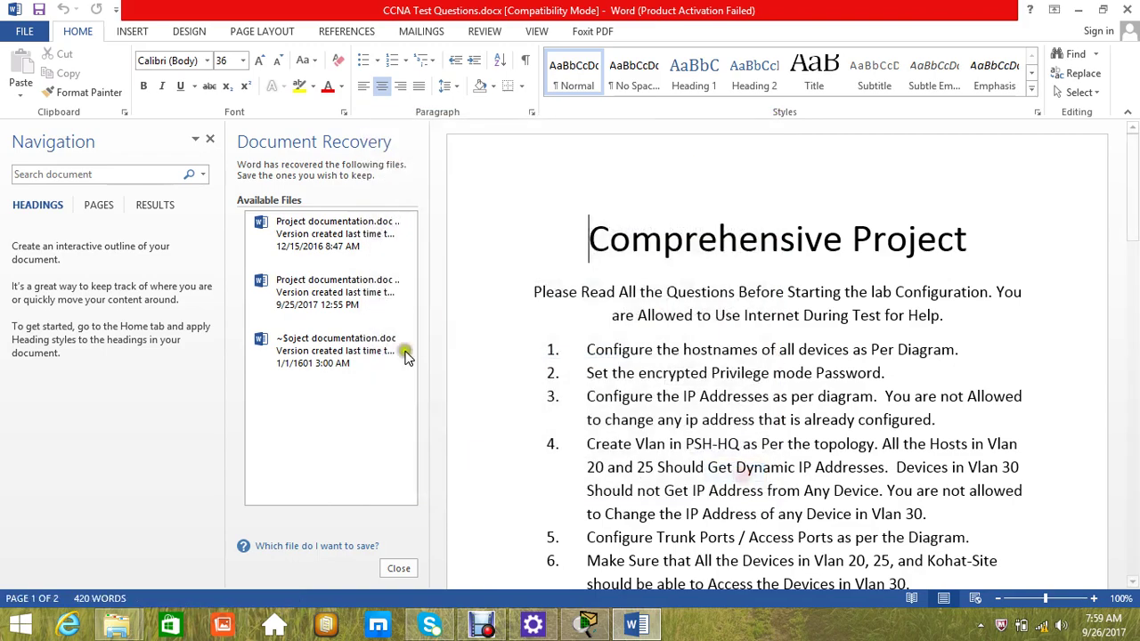
left_click(210, 138)
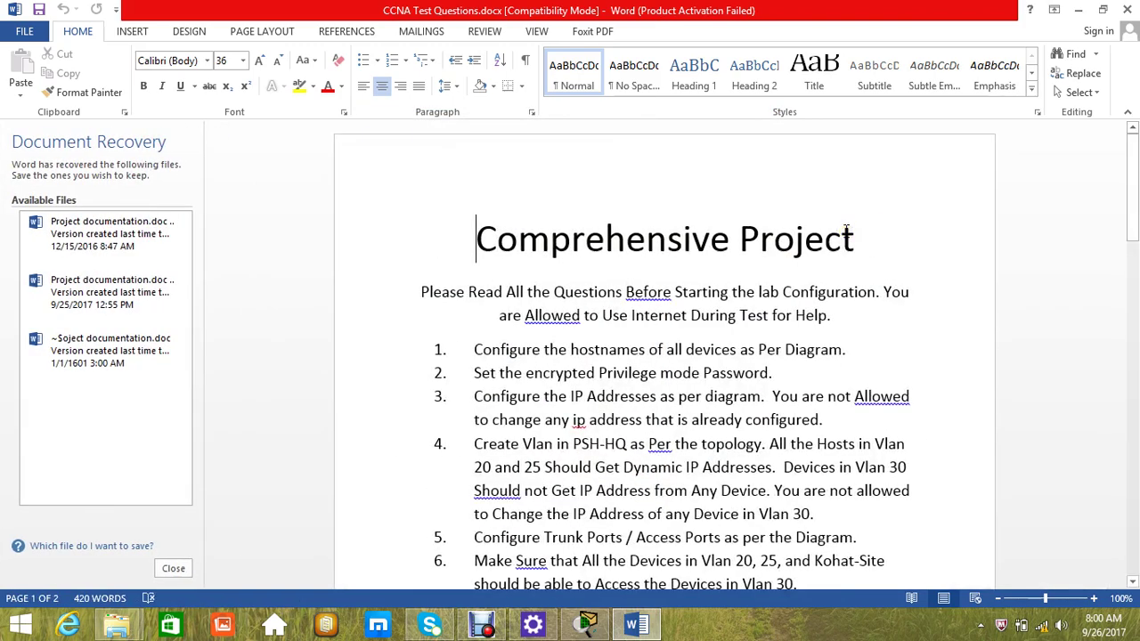
scroll(917, 178, "down", 1)
left_click(1088, 11)
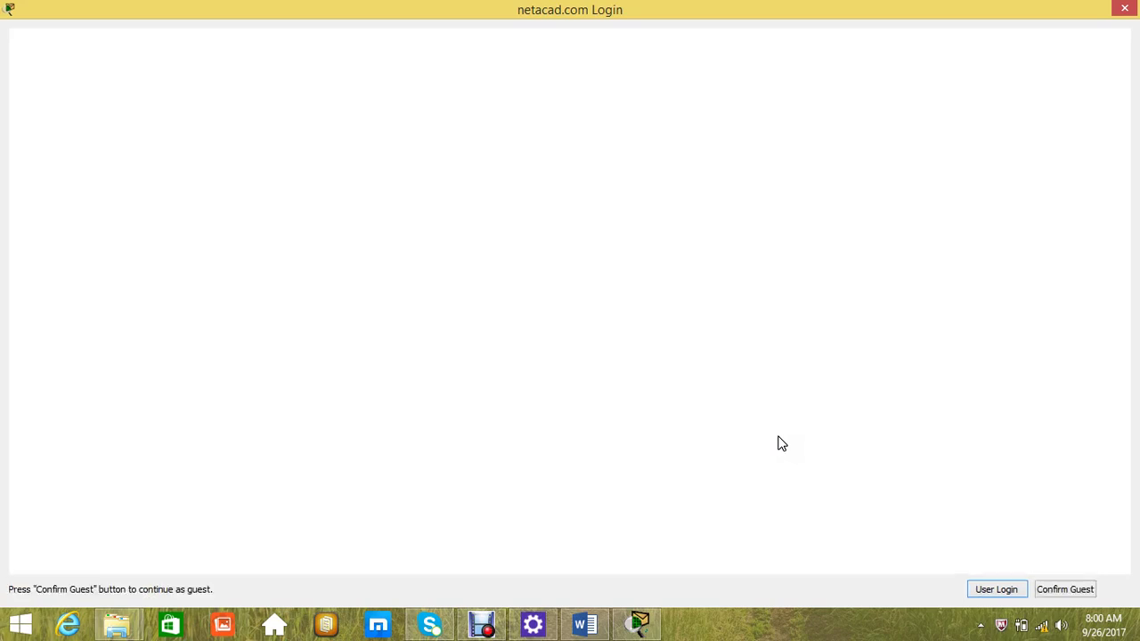
Continue as guest to the CCNA Sunday Test topology in Packet Tracer and review it alongside the Word test questions.
left_click(1065, 589)
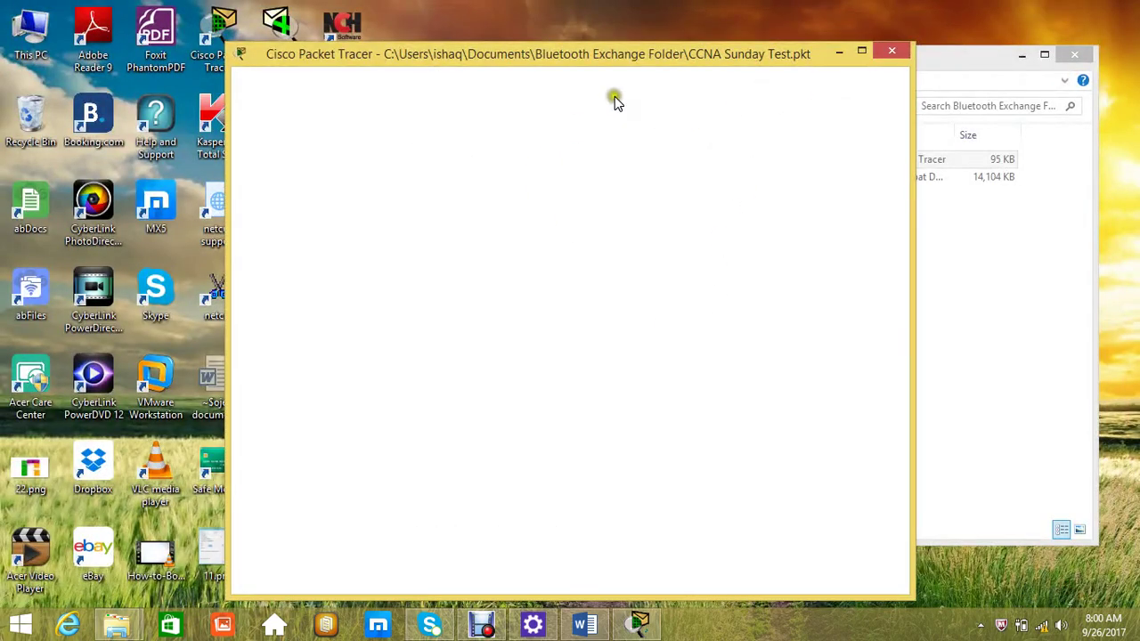
double_click(707, 49)
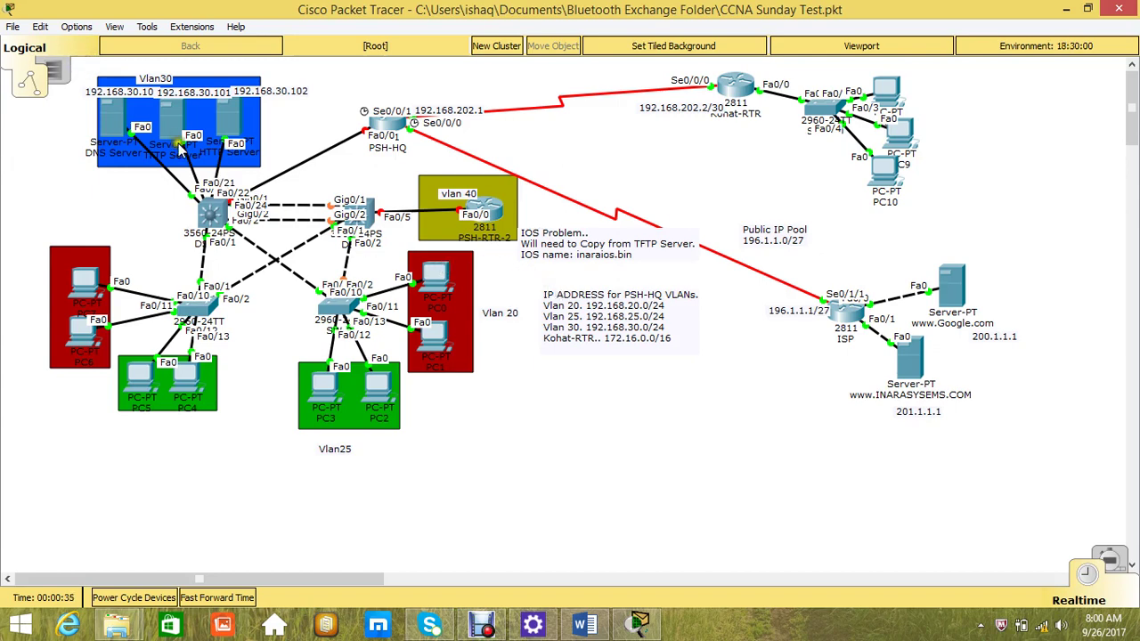
left_click(581, 626)
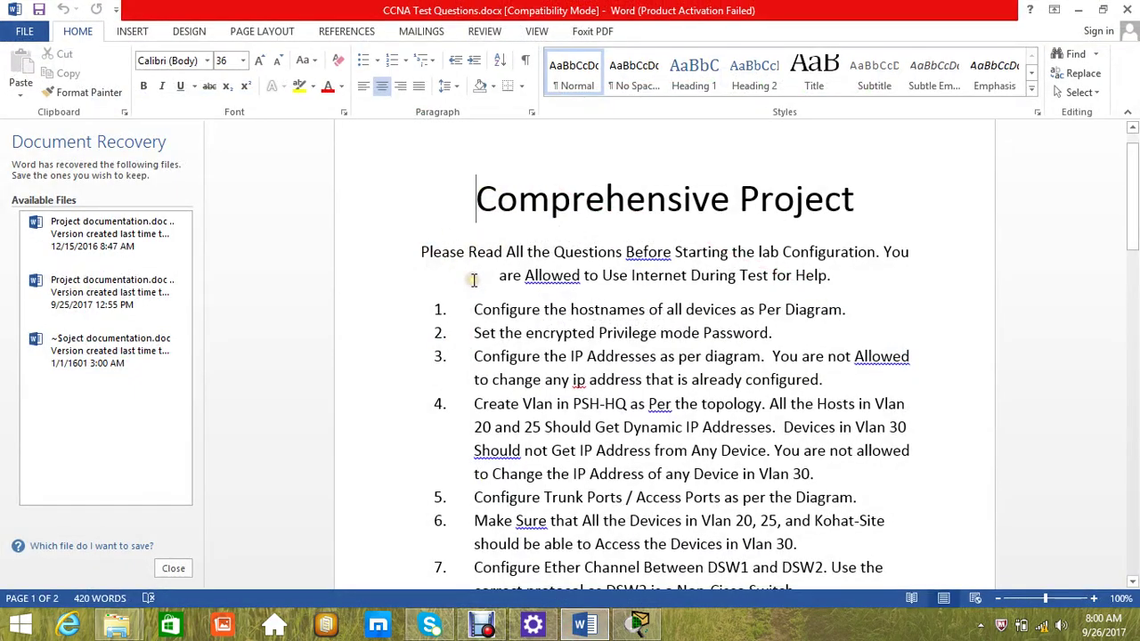
left_click(1078, 8)
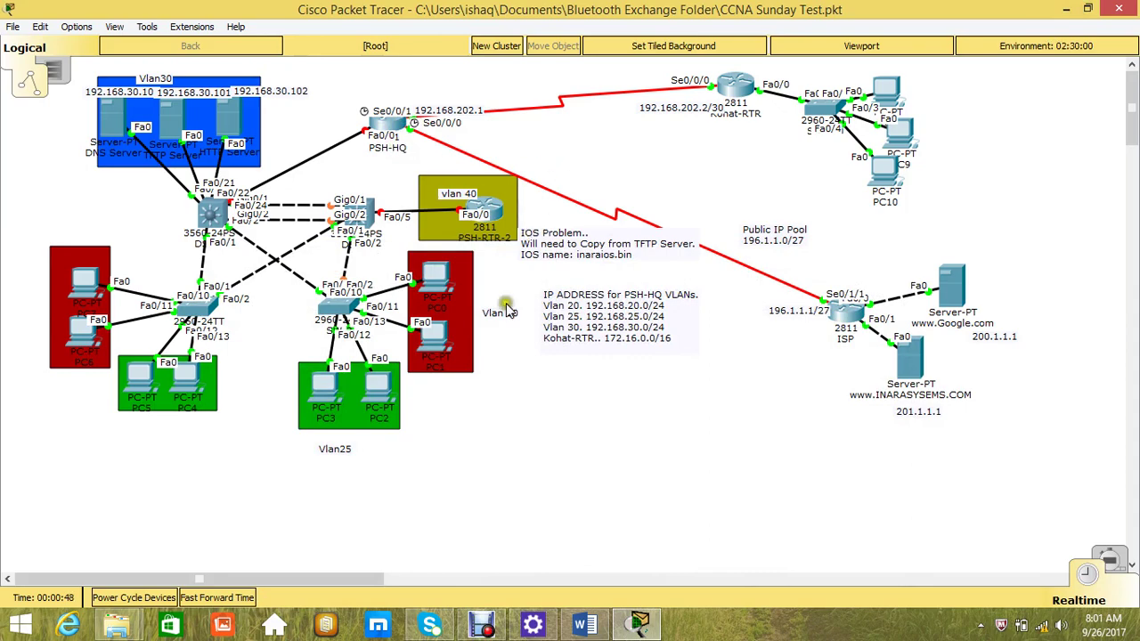
left_click(1065, 8)
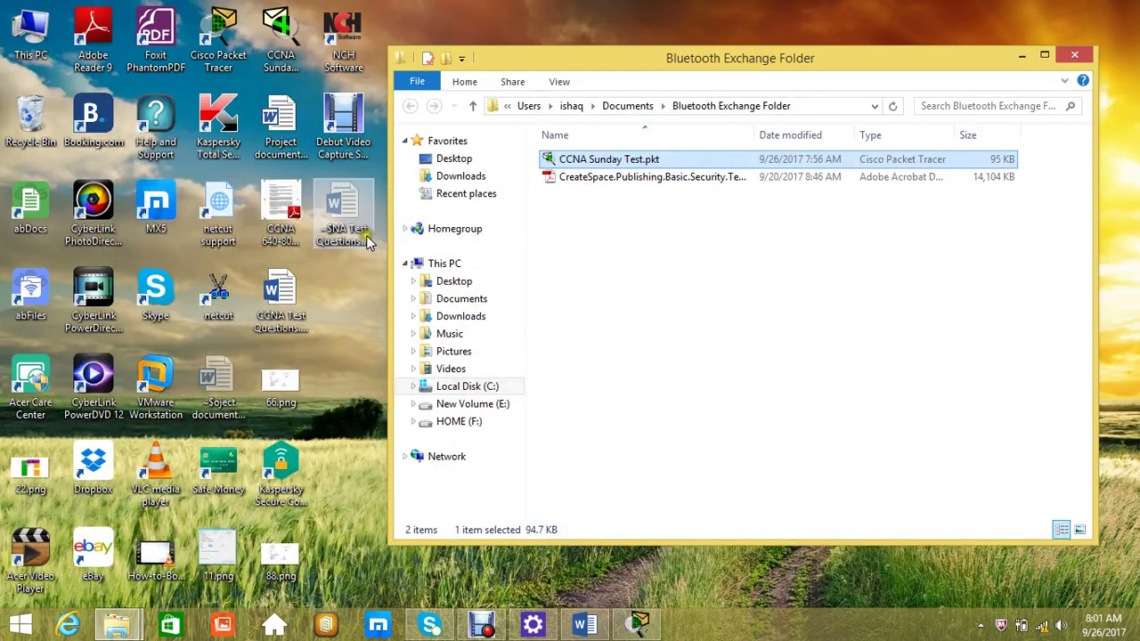
Launch a new Cisco Packet Tracer session as administrator, continue as guest, and maximize its empty workspace.
left_click(224, 45)
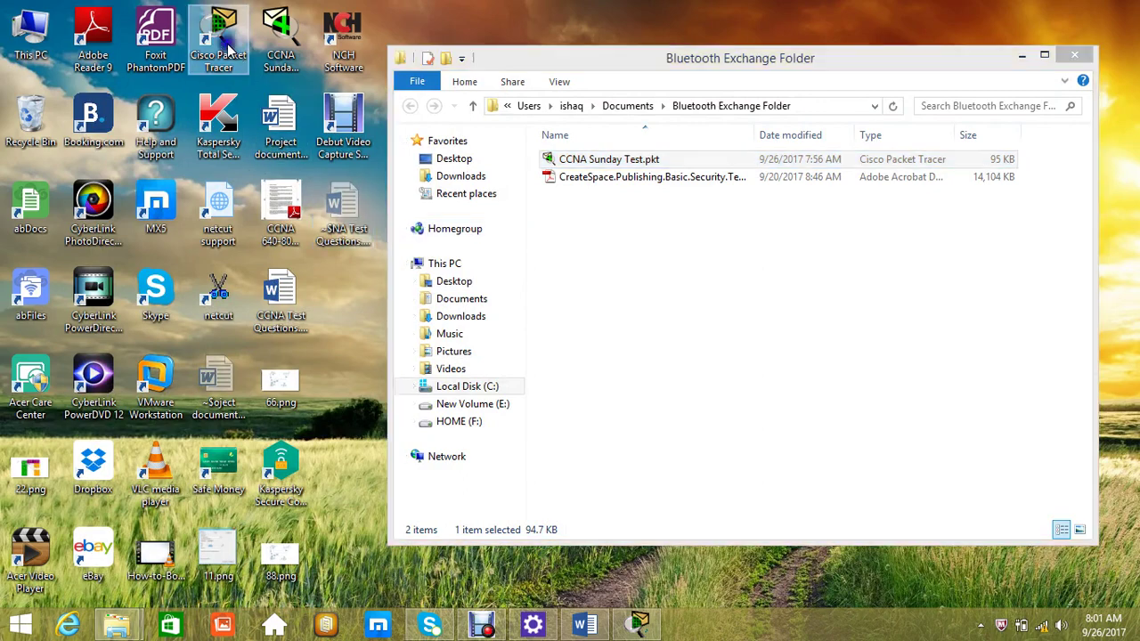
double_click(225, 45)
right_click(224, 45)
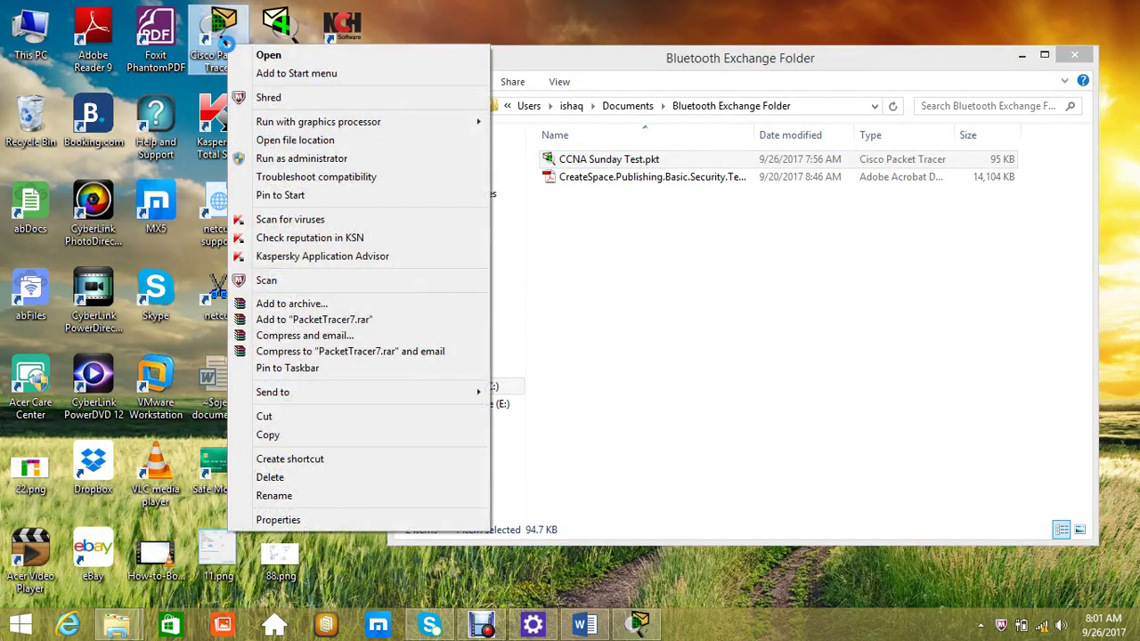
left_click(258, 155)
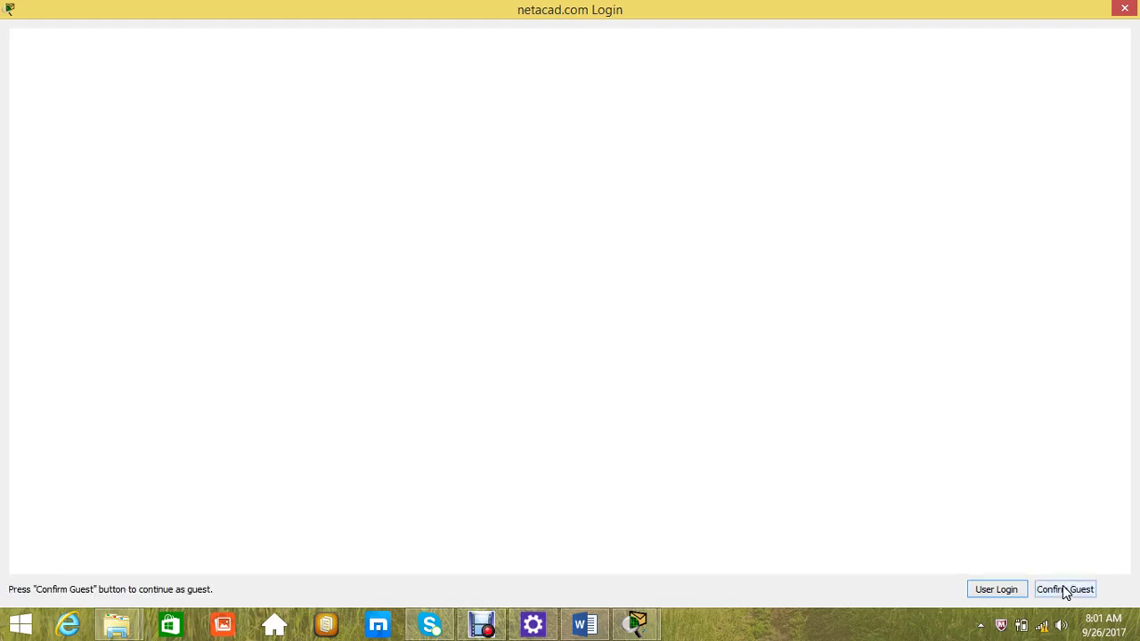
left_click(1065, 589)
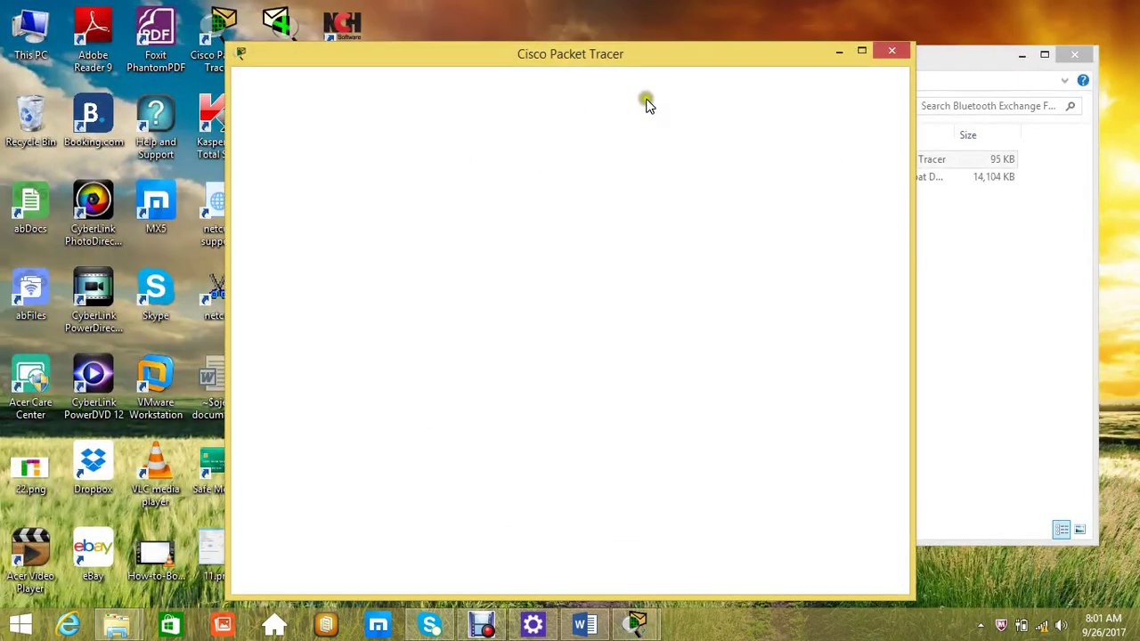
double_click(619, 54)
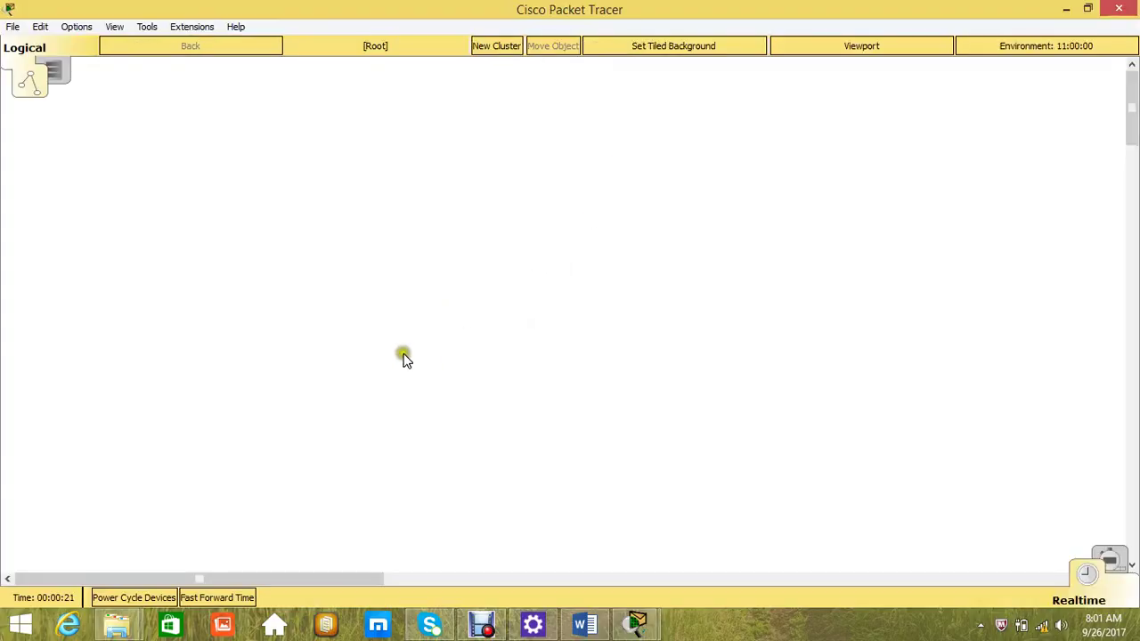
Show the Main Toolbar and the Right Toolbar around the empty workspace.
left_click(116, 26)
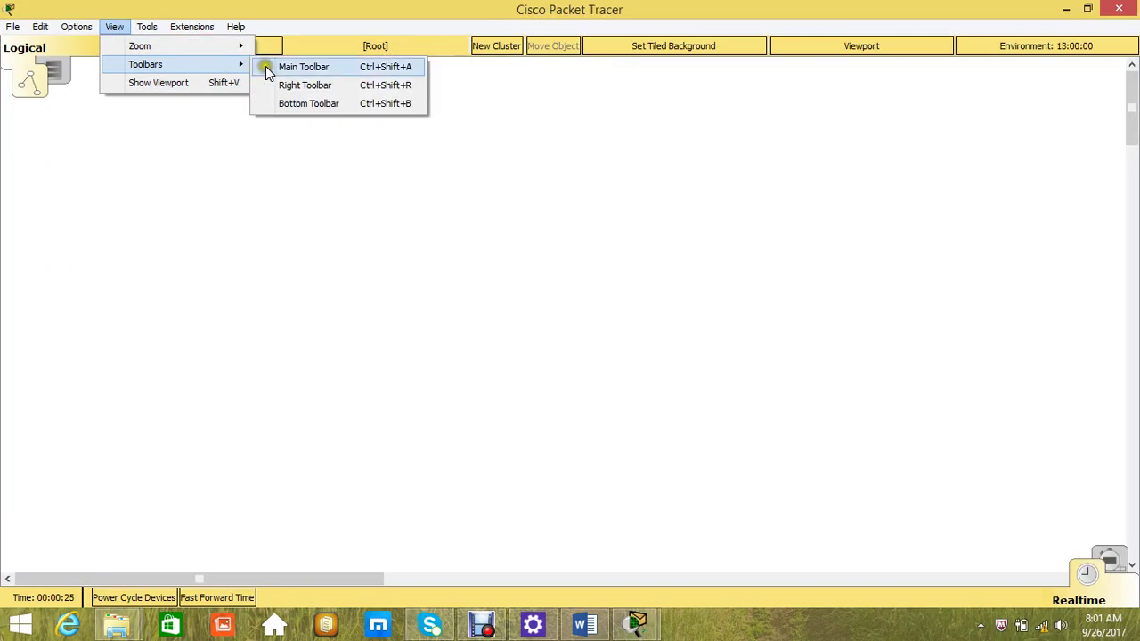
left_click(266, 65)
left_click(112, 26)
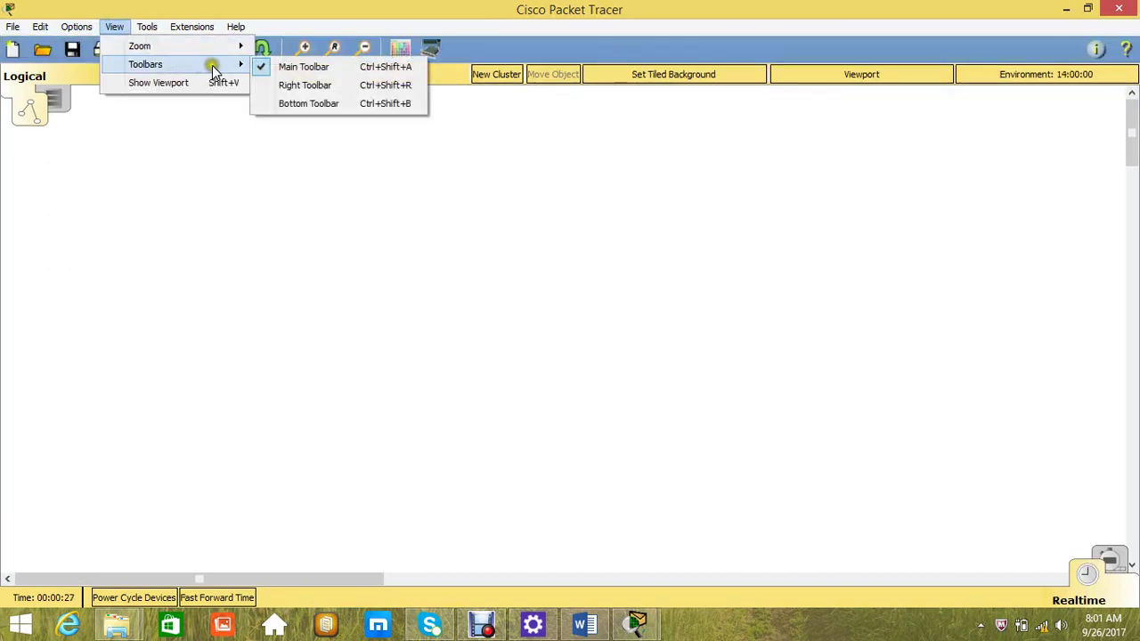
left_click(262, 84)
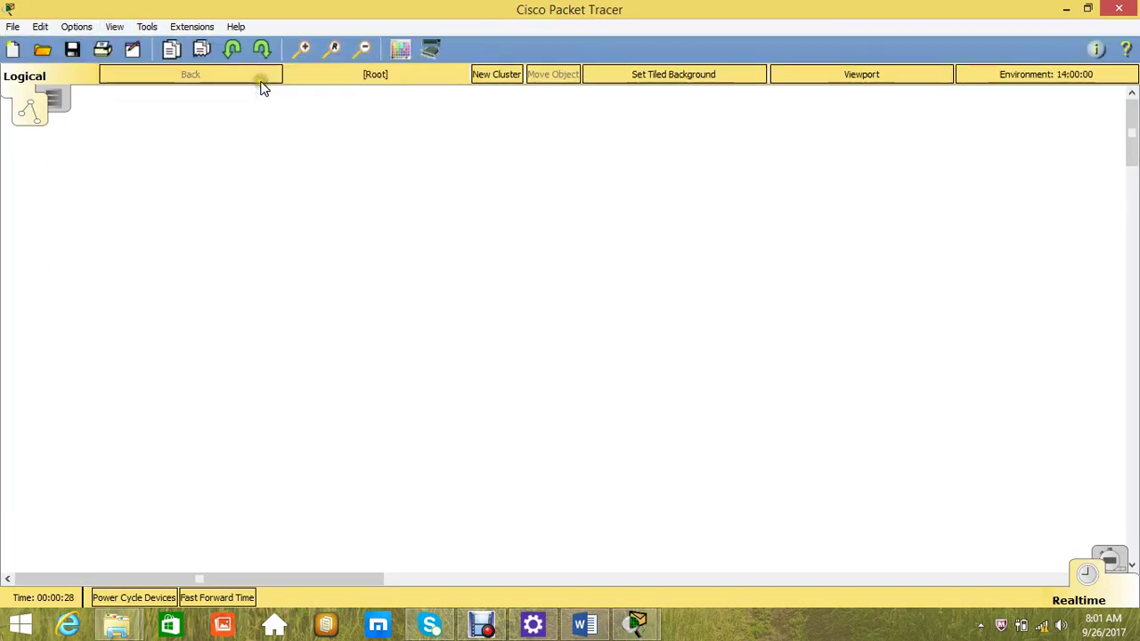
left_click(116, 27)
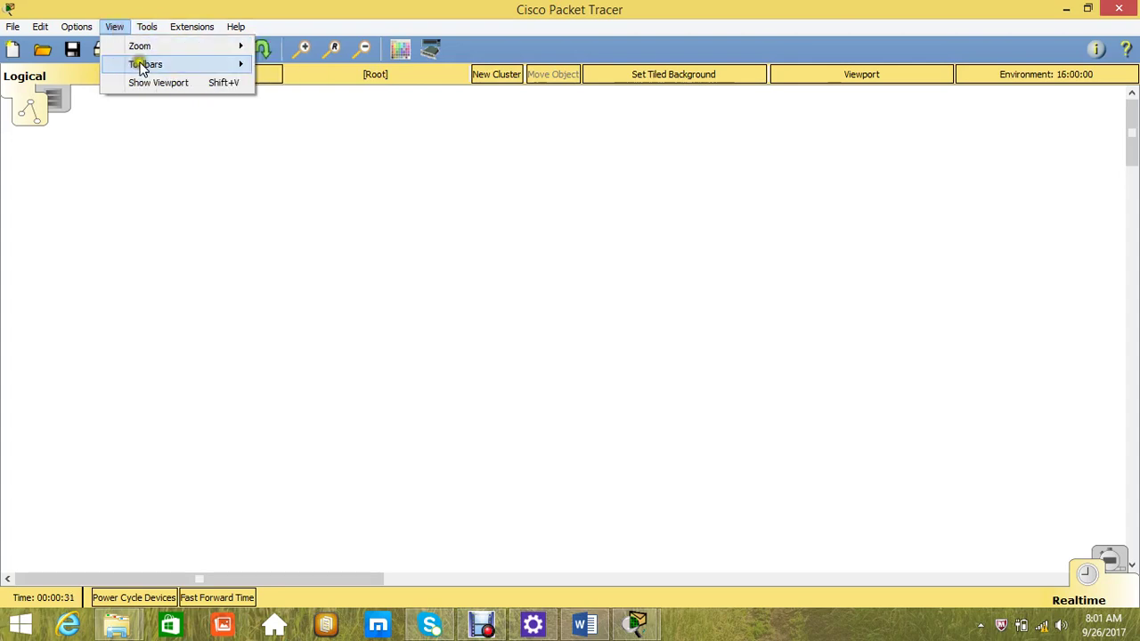
mouse_move(222, 67)
left_click(269, 85)
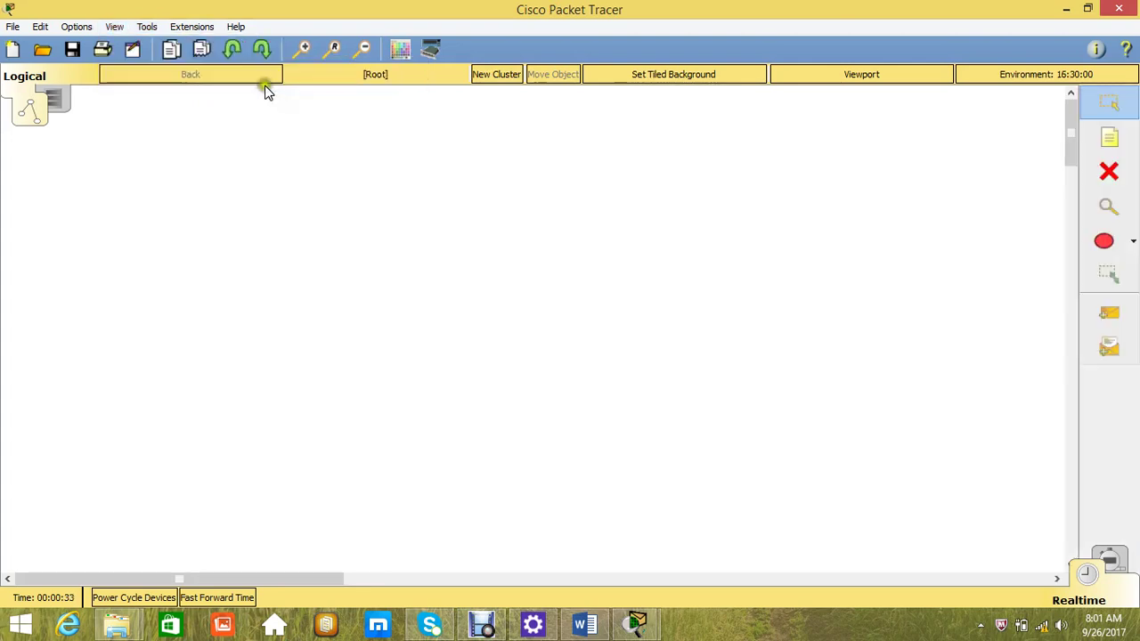
Show the Bottom Toolbar so that network devices can be chosen.
left_click(108, 28)
mouse_move(211, 63)
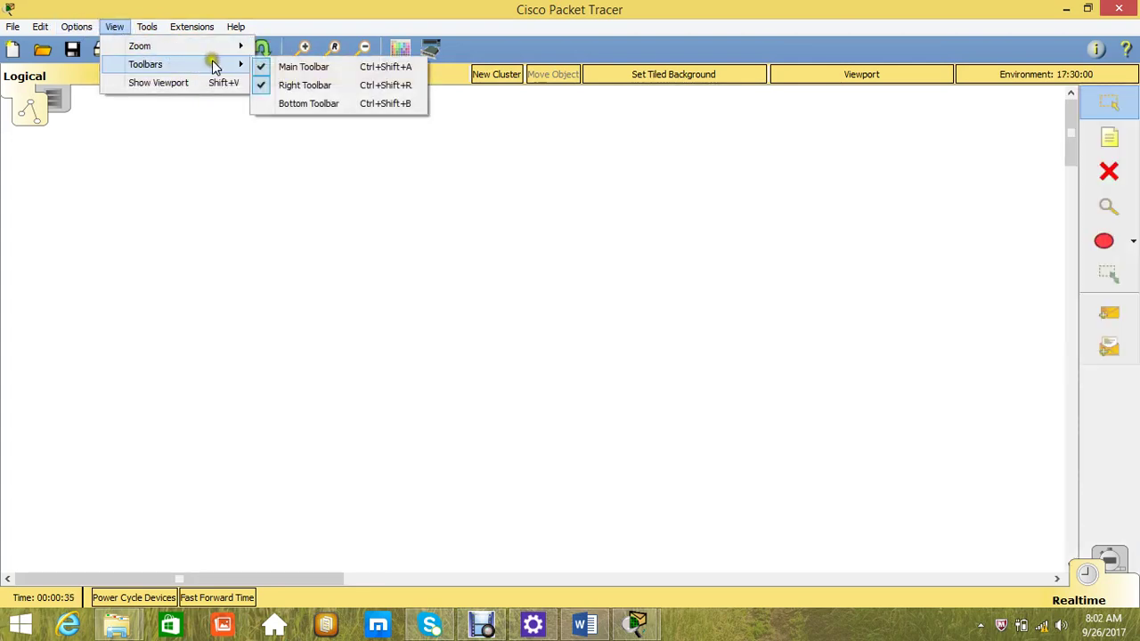
left_click(304, 104)
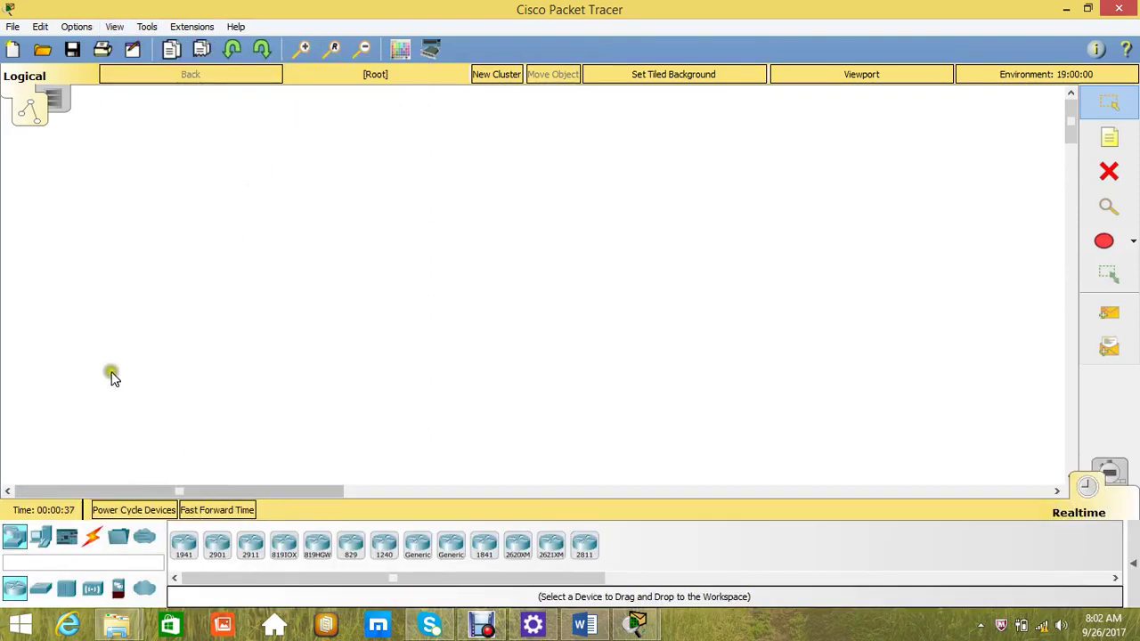
left_click(189, 554)
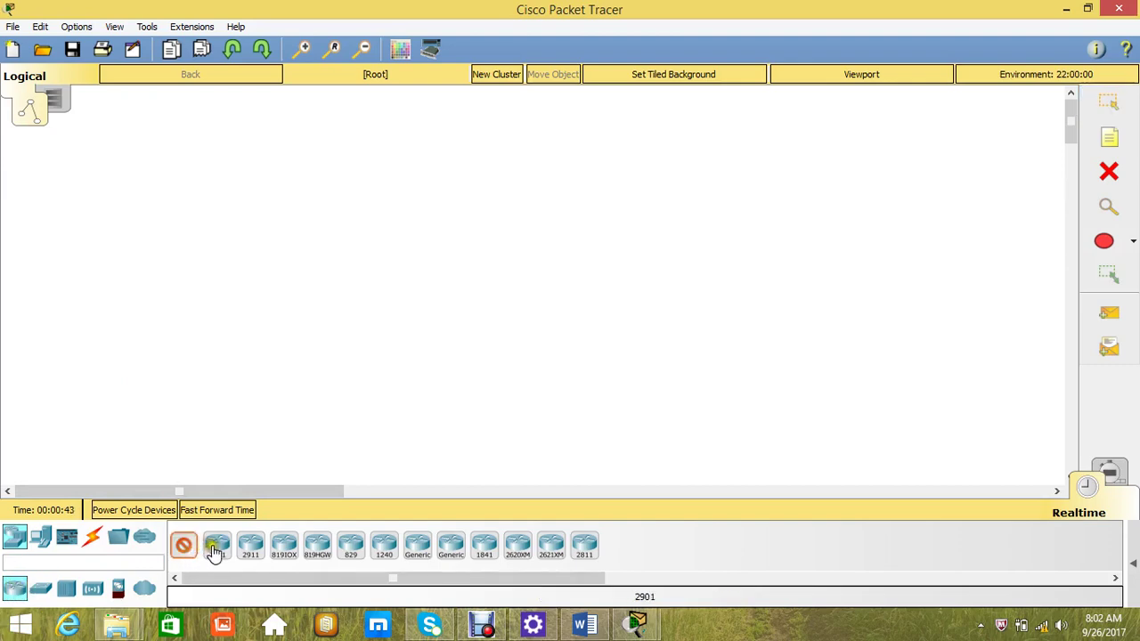
left_click(222, 550)
left_click(253, 554)
left_click(283, 550)
left_click(317, 550)
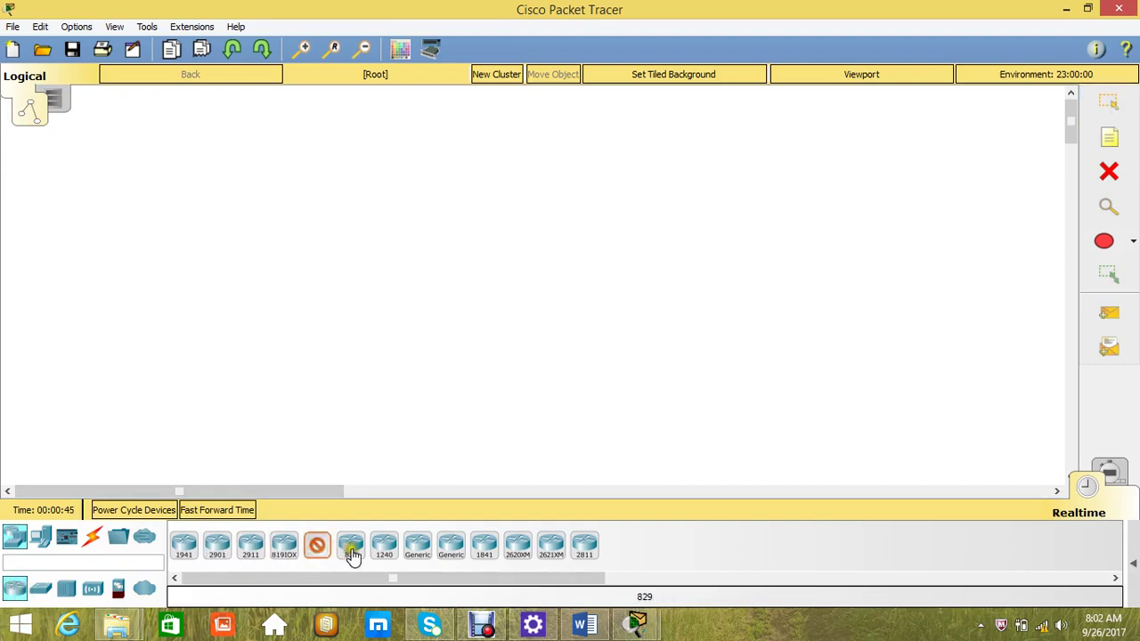
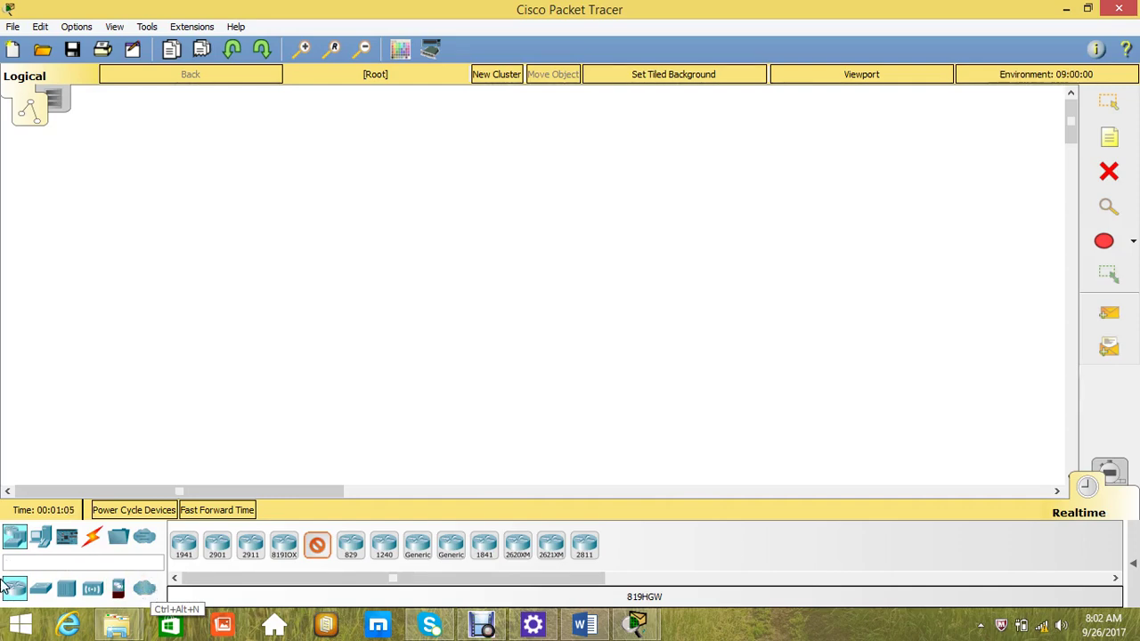
mouse_move(196, 588)
left_mouse_down()
mouse_move(247, 588)
mouse_move(176, 594)
left_mouse_up()
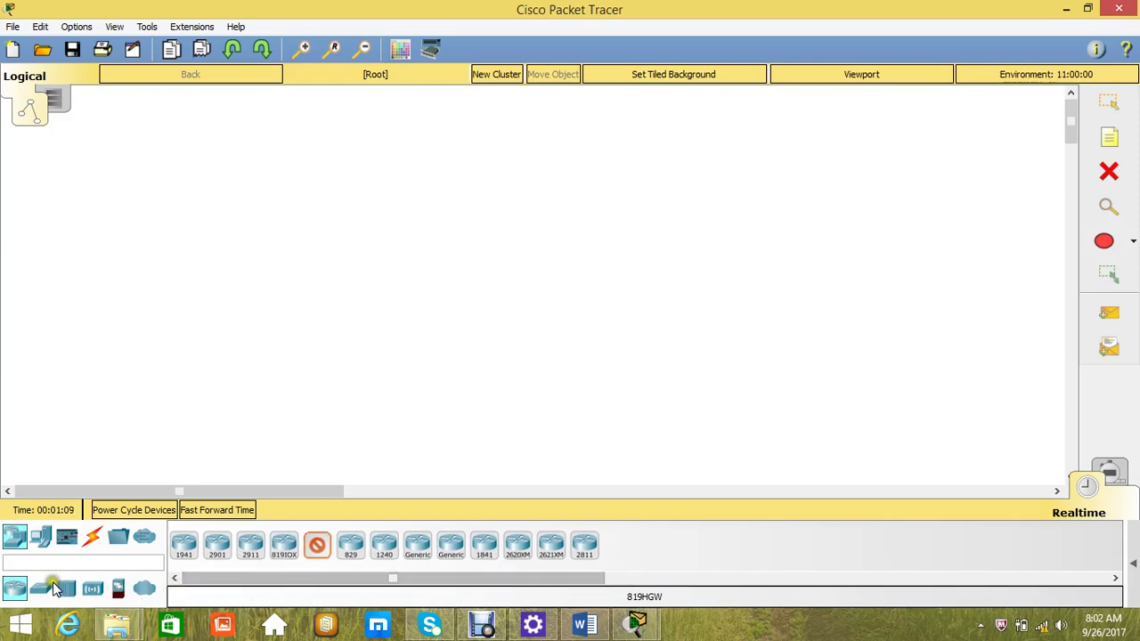
Place a generic Router-PT in the upper middle of the workspace and a generic Switch-PT below it.
left_click(418, 548)
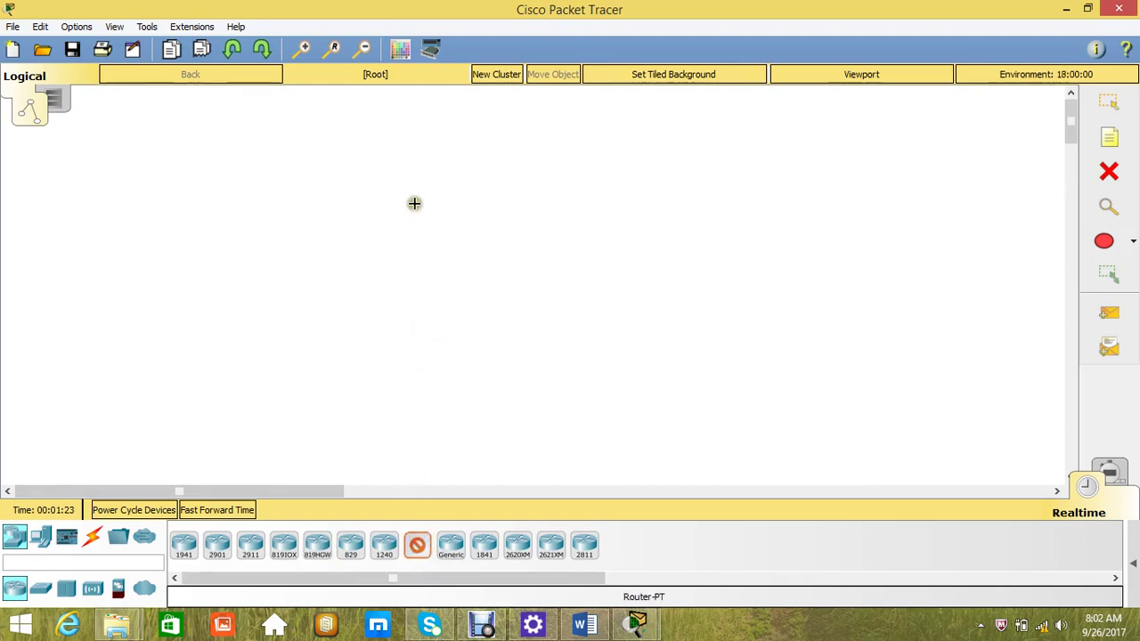
left_click(414, 203)
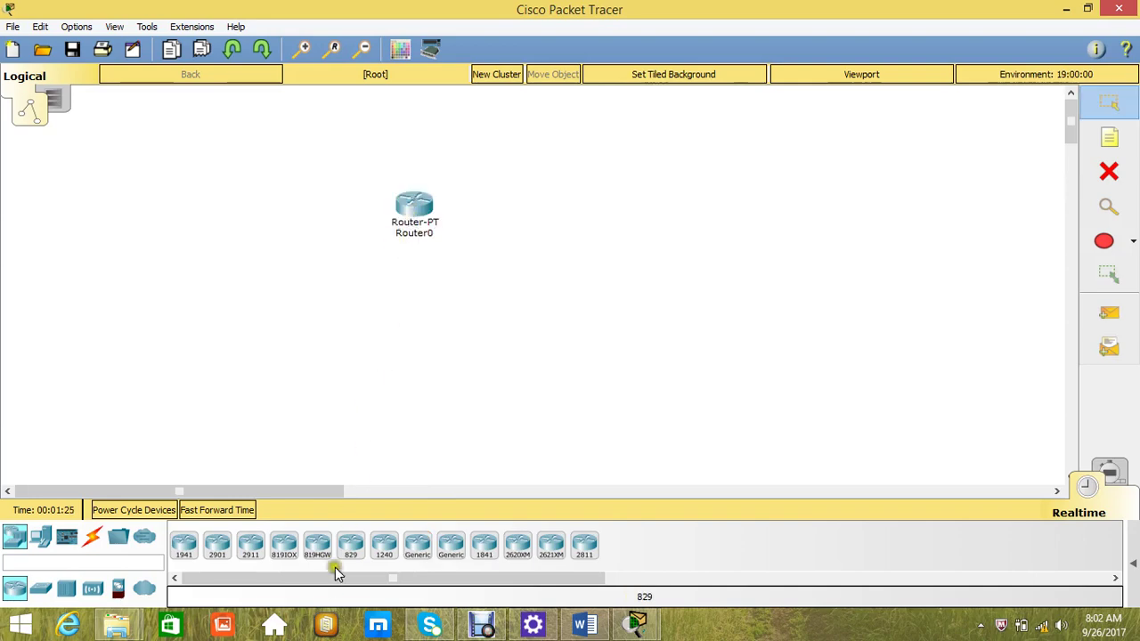
left_click(40, 592)
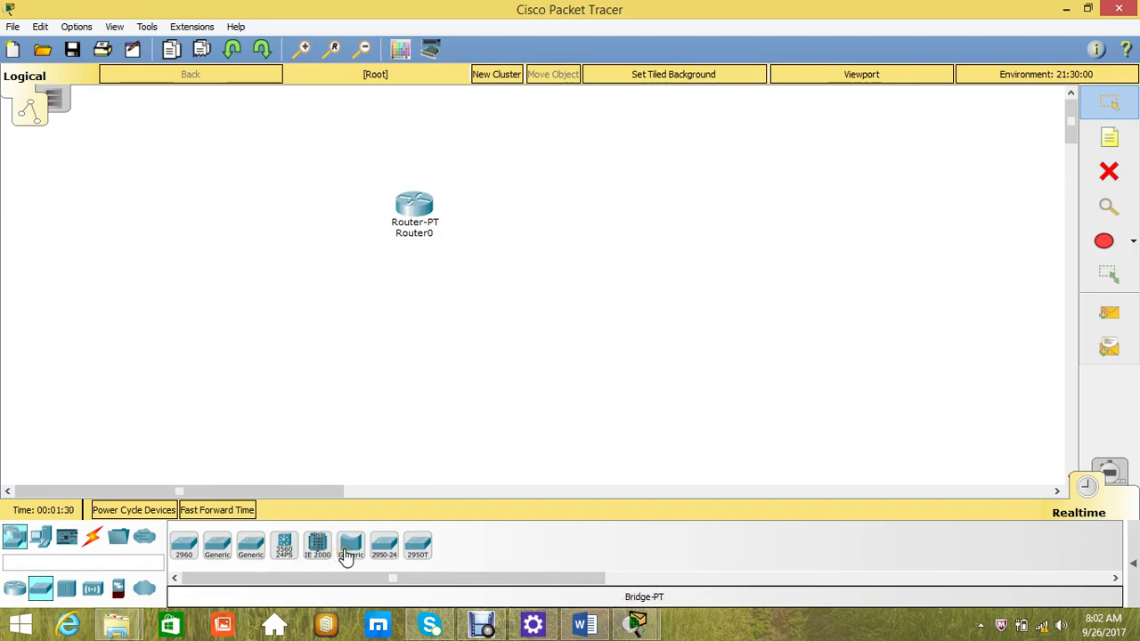
left_click(212, 545)
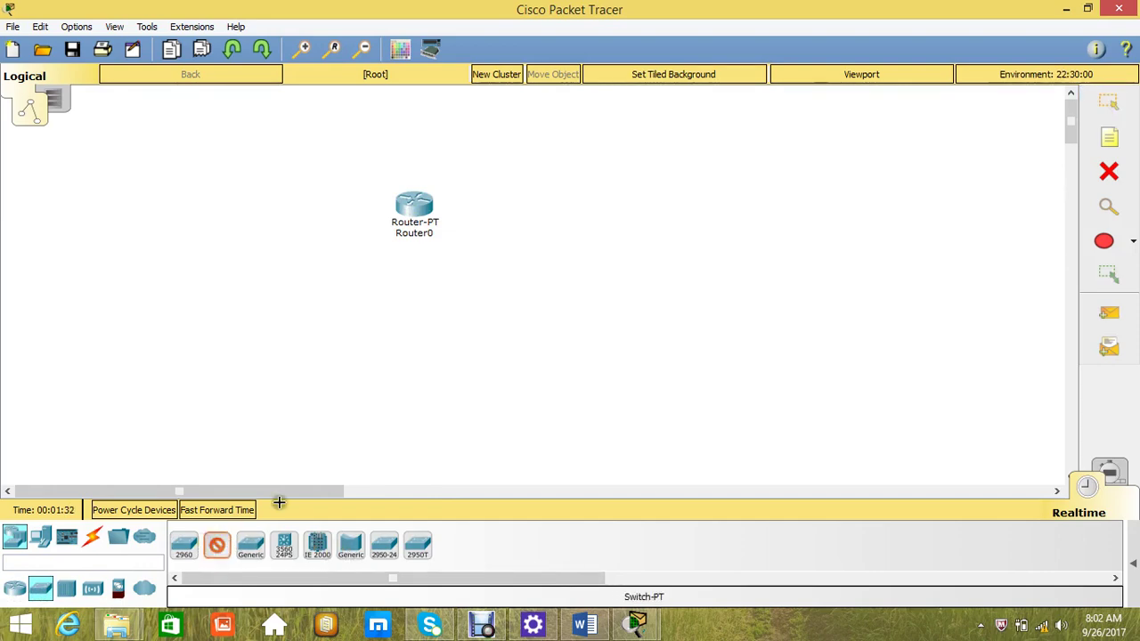
left_click(394, 326)
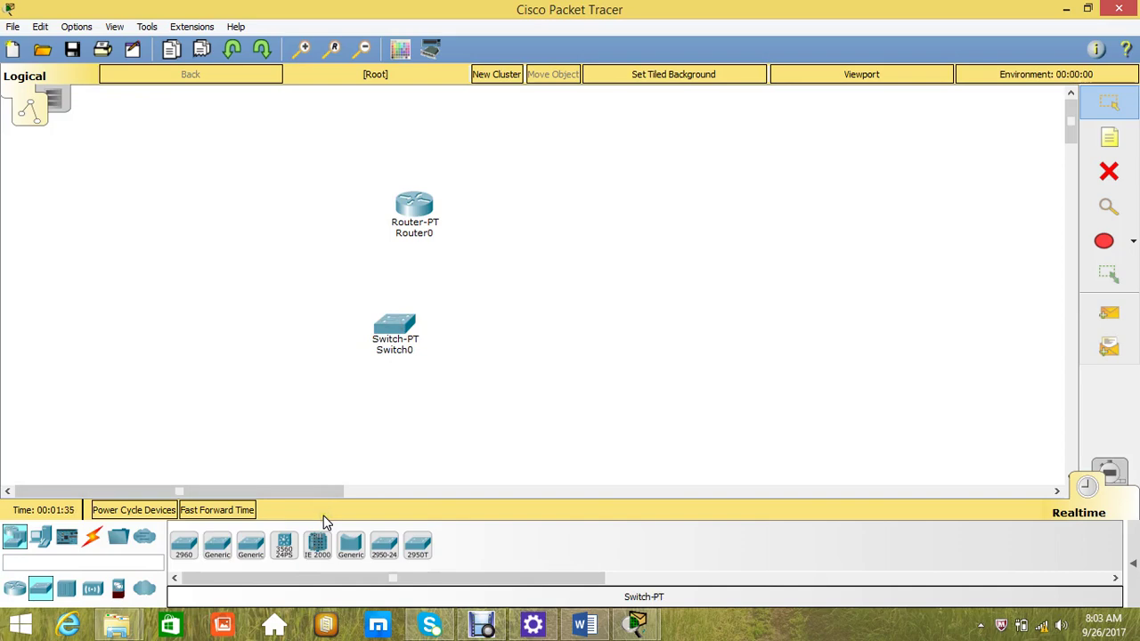
Place a generic PC-PT end device in the workspace just below the switch.
left_click(42, 539)
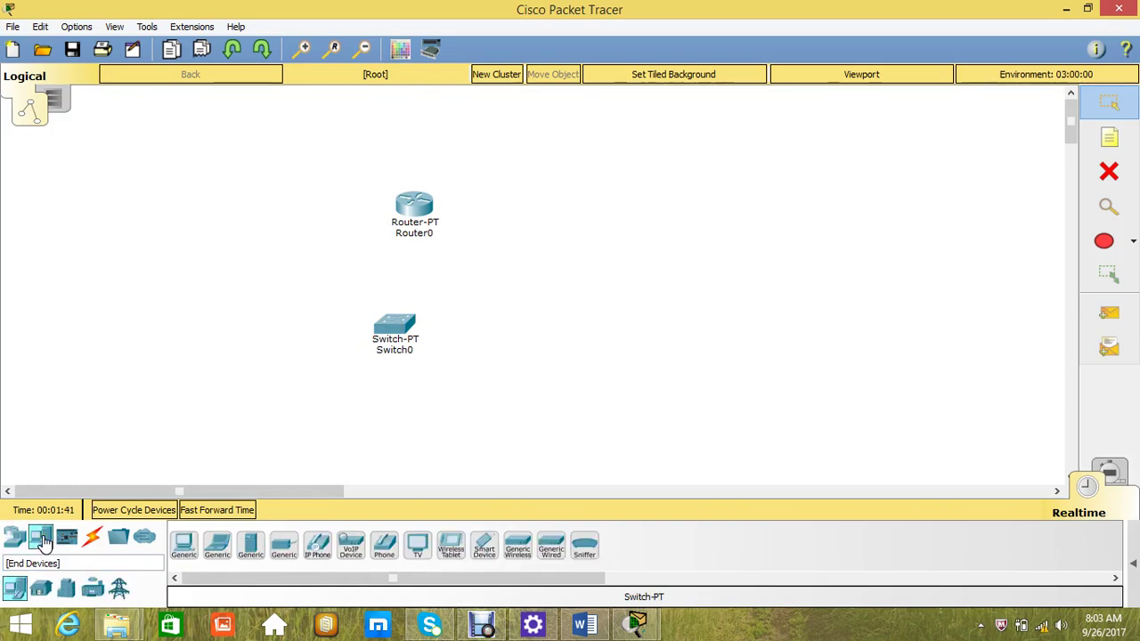
left_click(218, 547)
left_click(184, 545)
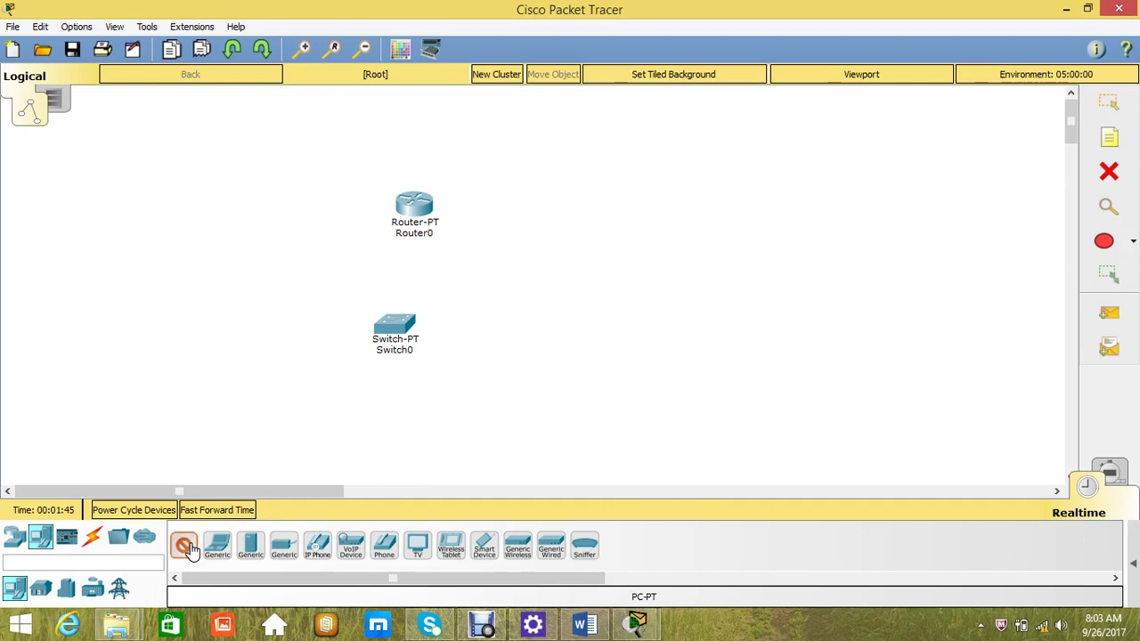
left_click(409, 405)
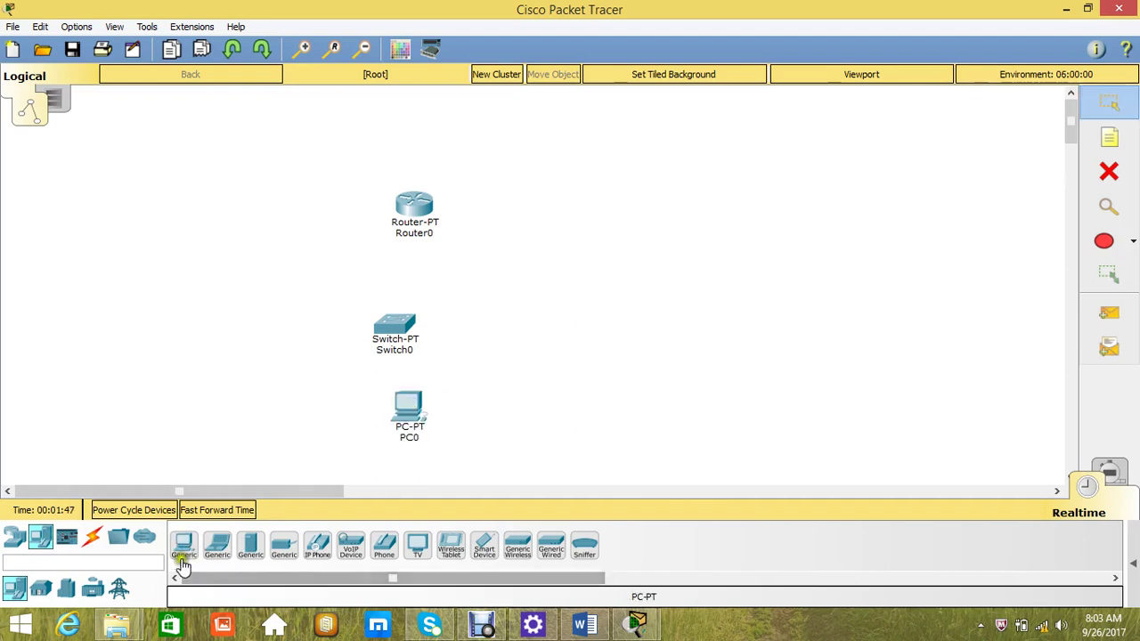
Connect the generic router's FastEthernet0/0 port to the switch's FastEthernet0/1 port with a copper straight-through cable.
left_click(94, 542)
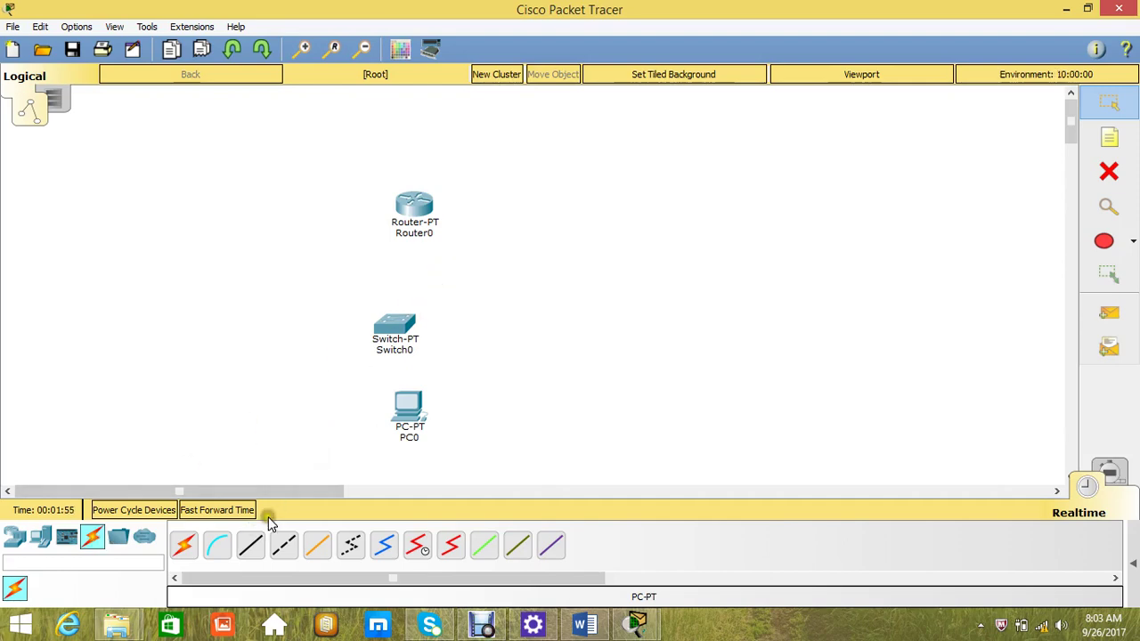
left_click(252, 549)
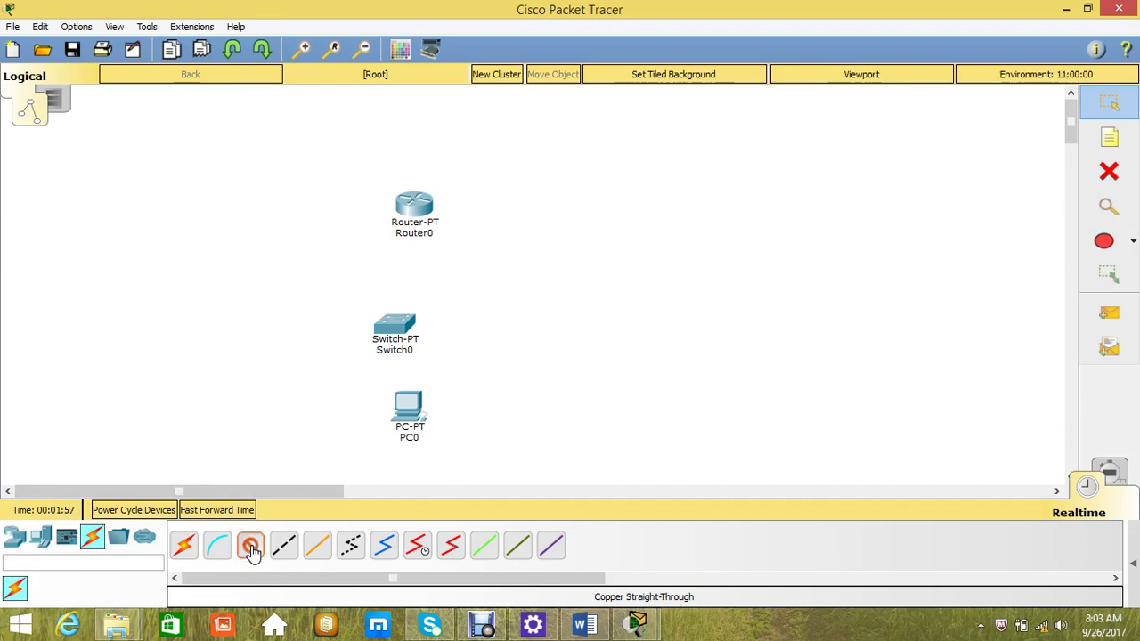
left_click(419, 204)
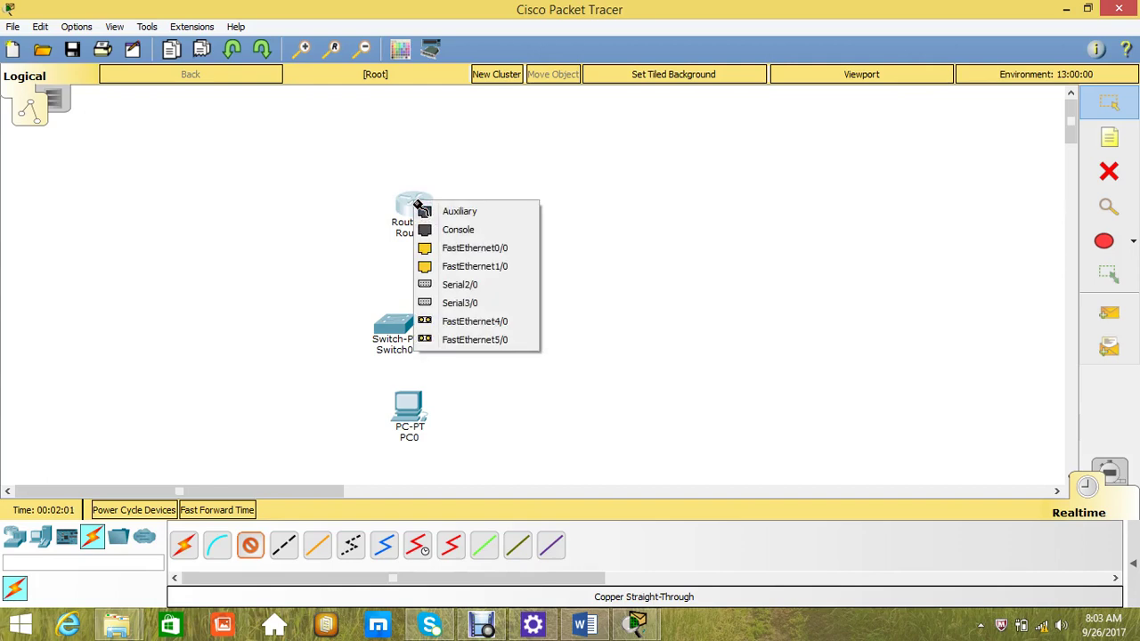
left_click(428, 249)
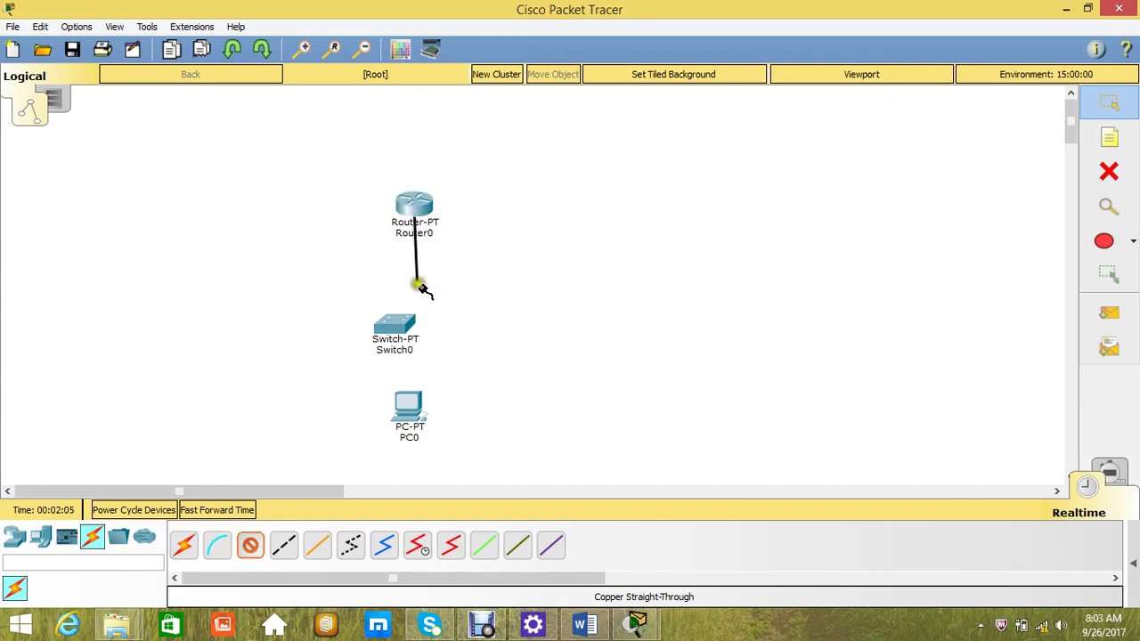
left_click(402, 323)
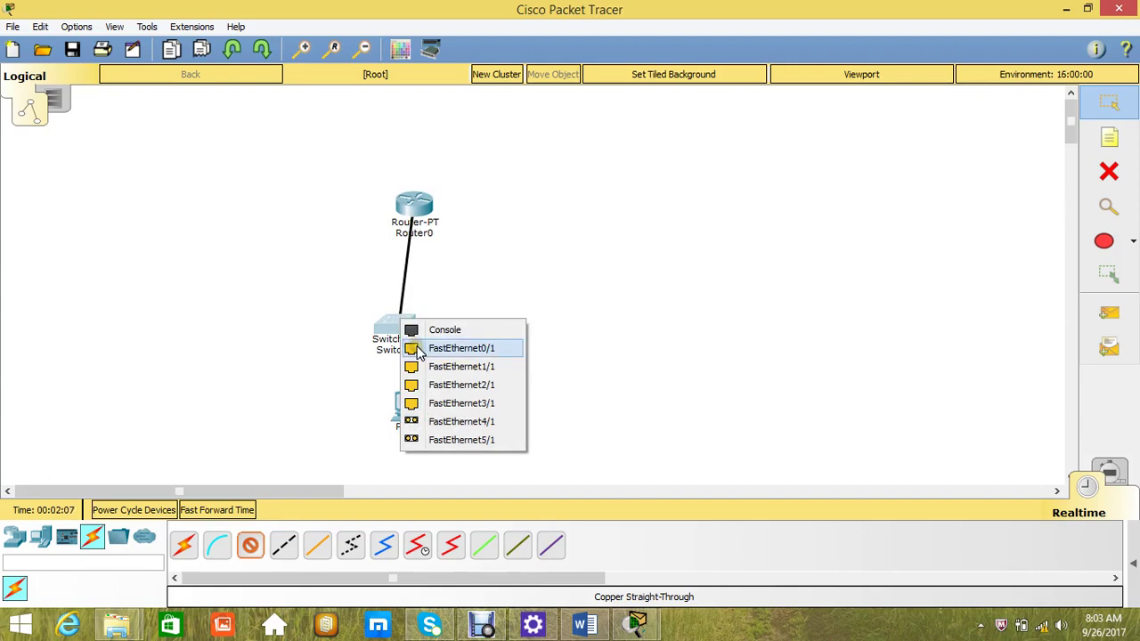
left_click(418, 349)
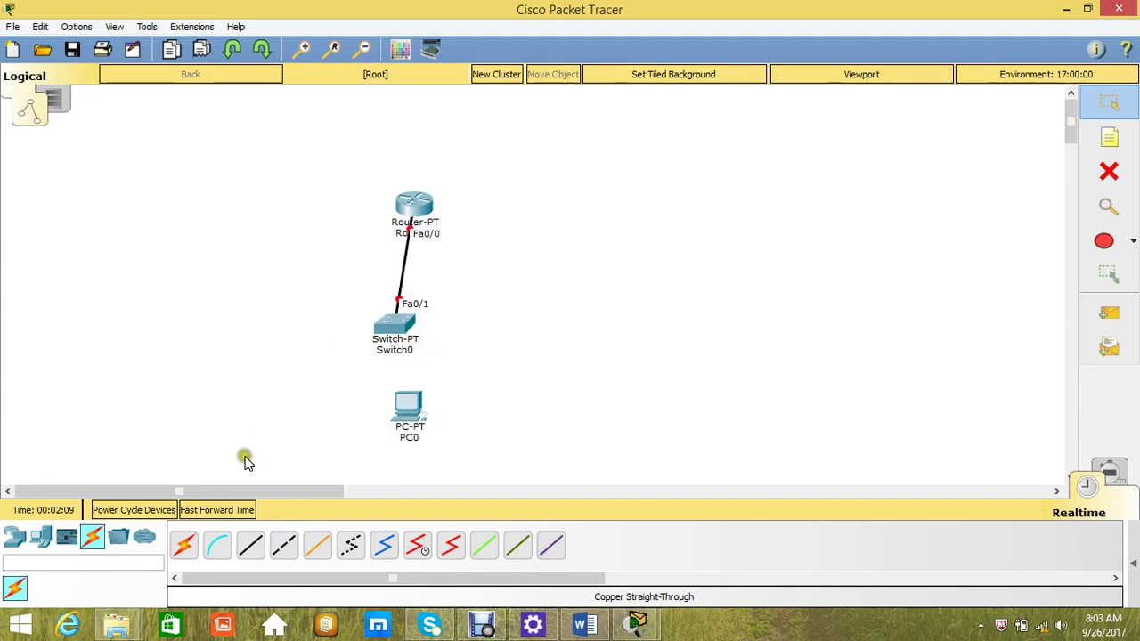
Connect the PC's FastEthernet0 port to the switch's FastEthernet1/1 port with a copper straight-through cable.
left_click(250, 545)
left_click(406, 408)
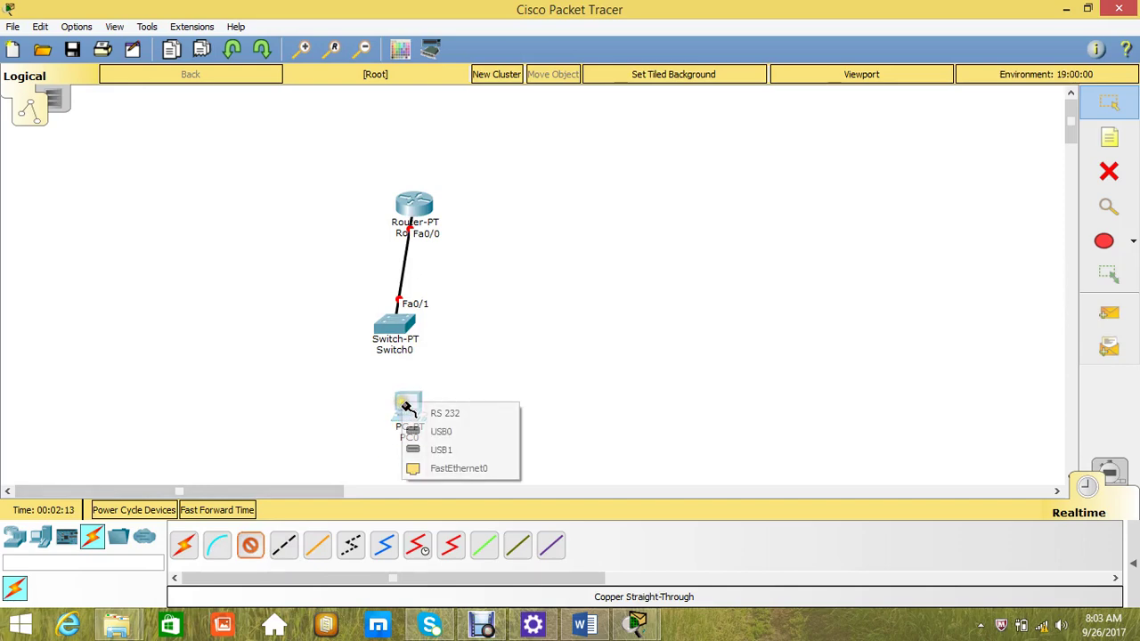
left_click(435, 468)
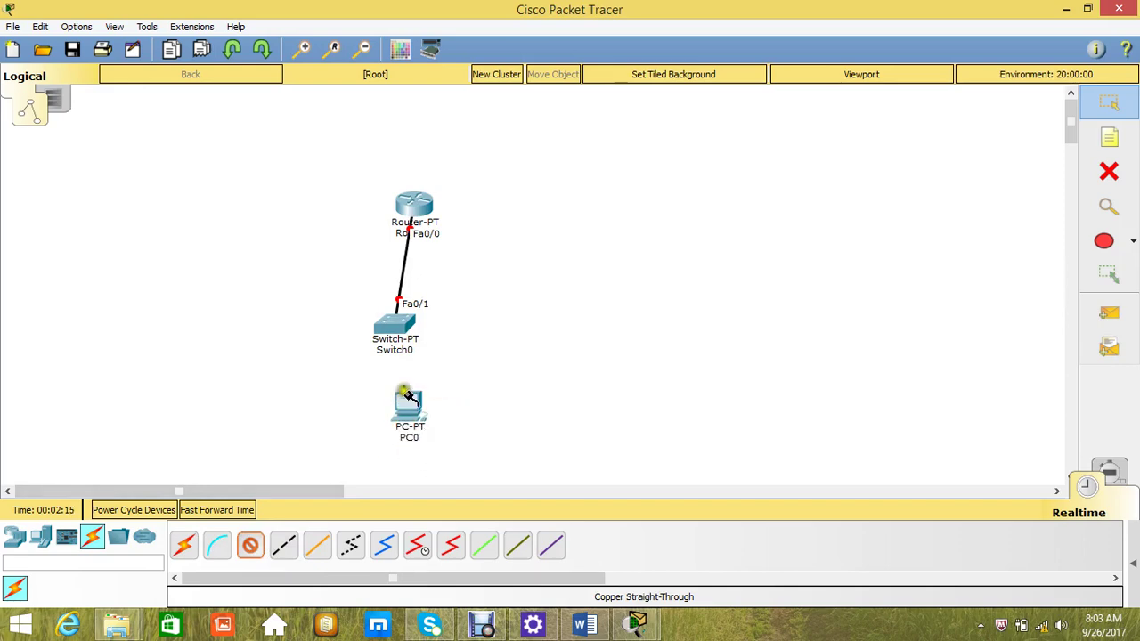
left_click(396, 326)
left_click(412, 352)
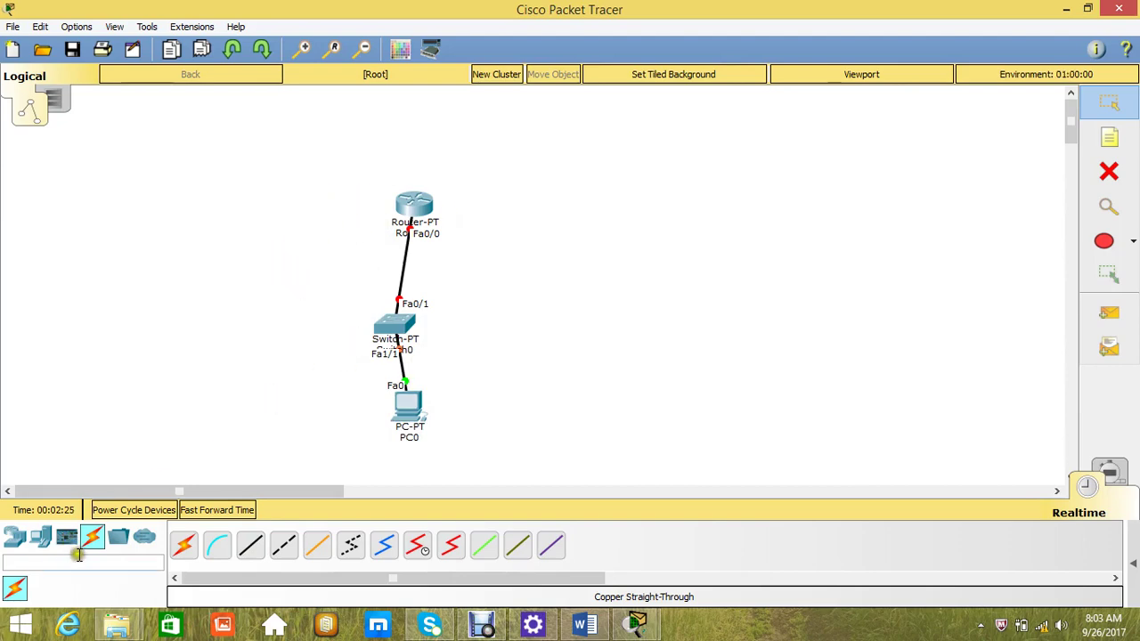
Place a 2911 router in the workspace to the right of the generic Router-PT.
left_click(16, 539)
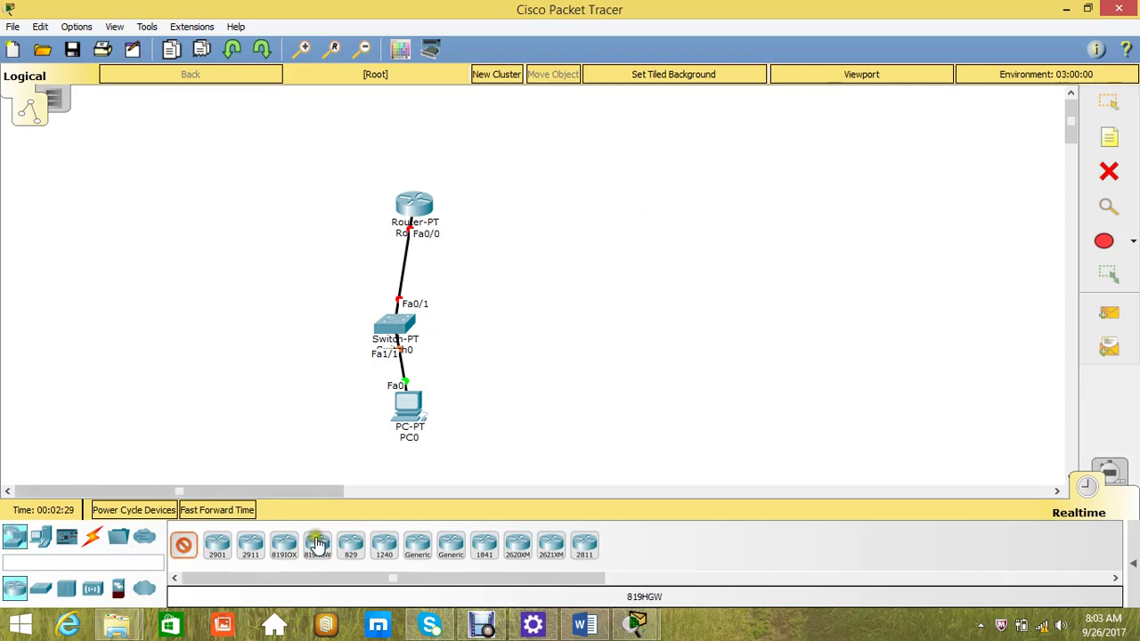
left_click(250, 547)
left_click(587, 198)
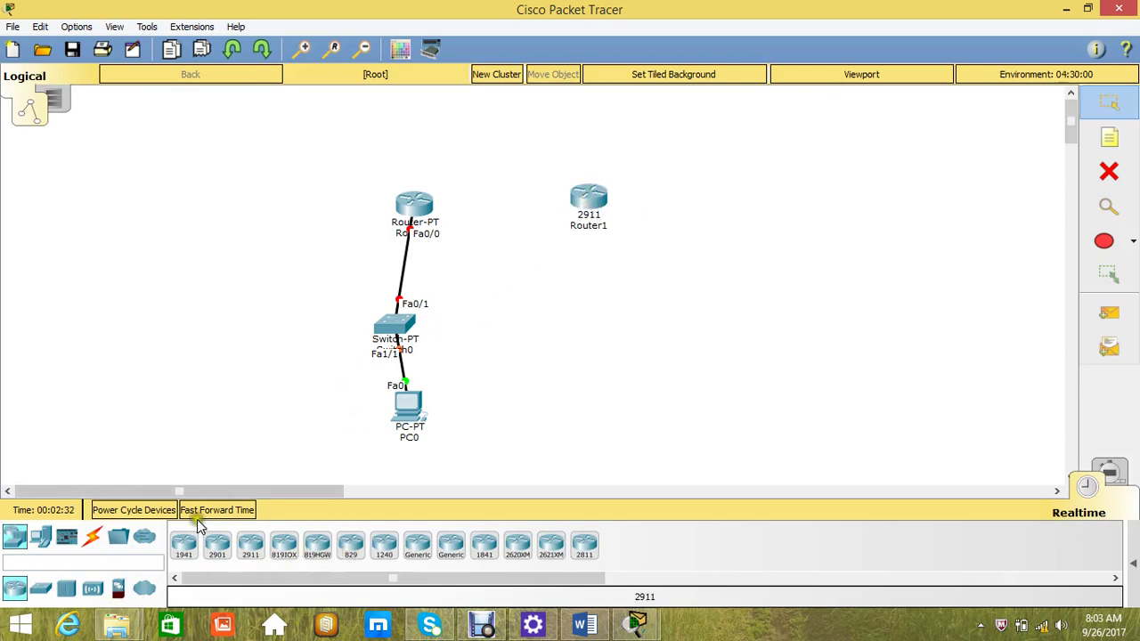
Connect the generic router to the 2911 router using the automatically chosen connection type.
left_click(91, 539)
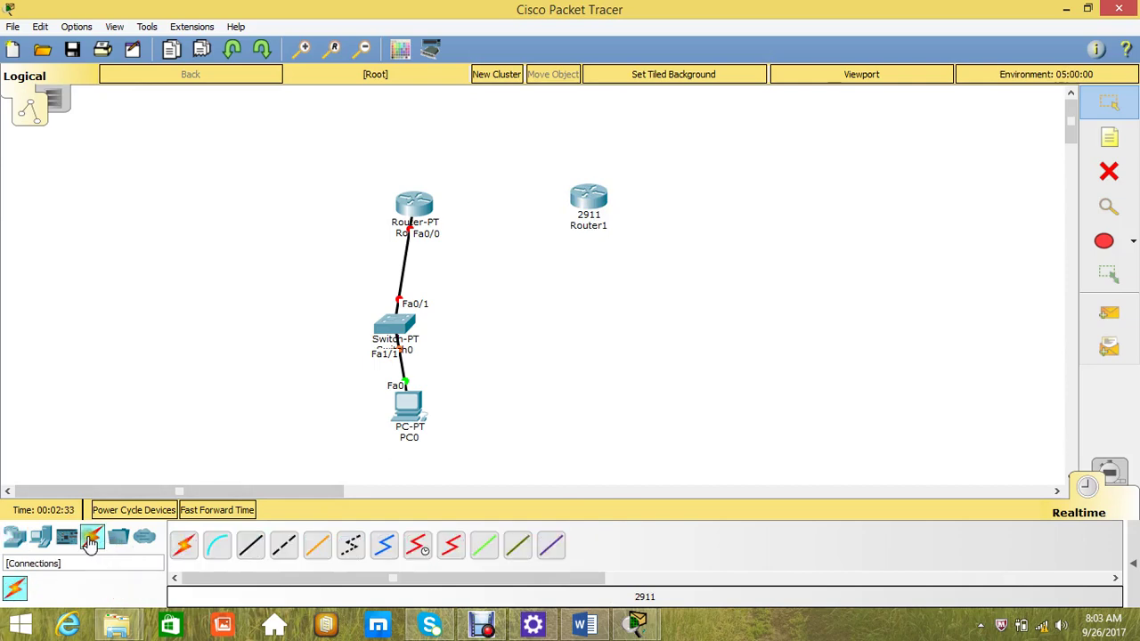
left_click(423, 557)
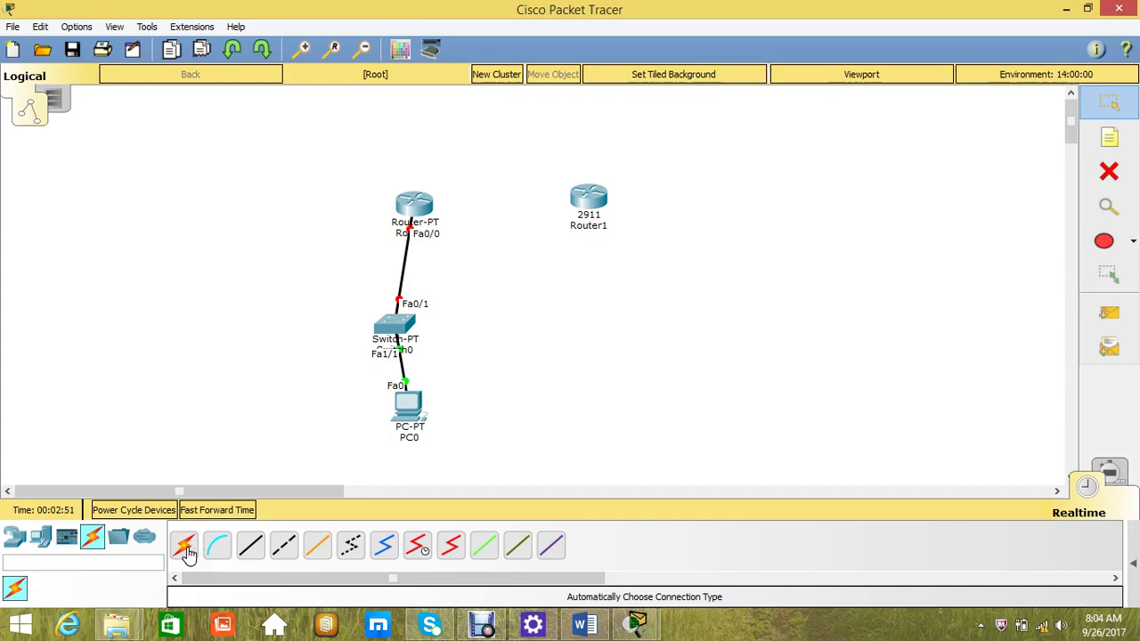
left_click(185, 546)
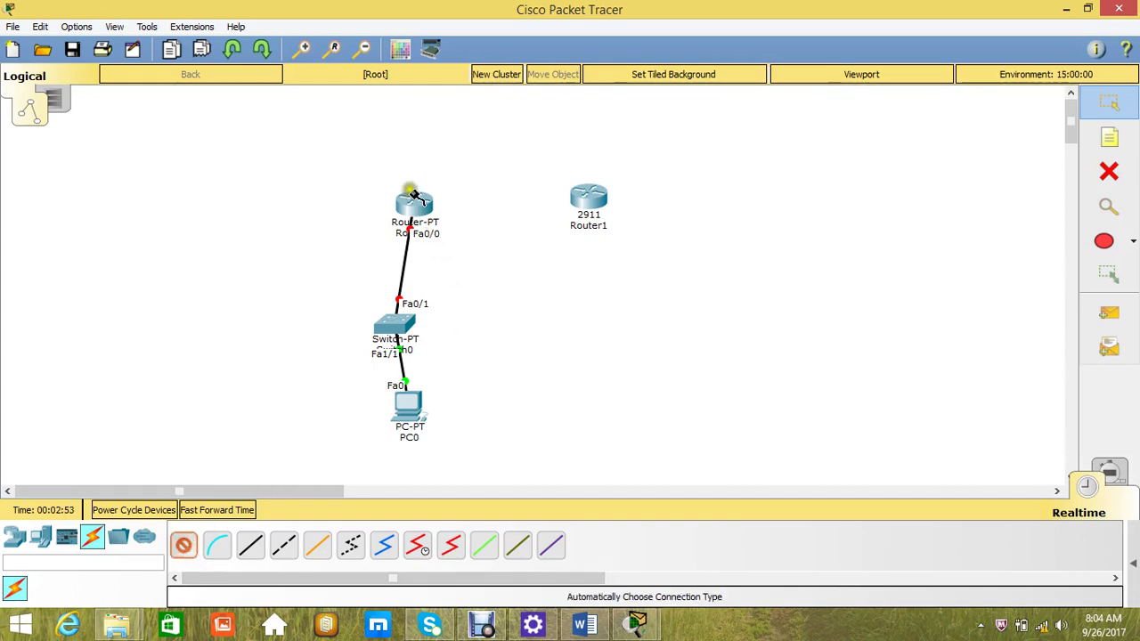
mouse_move(418, 201)
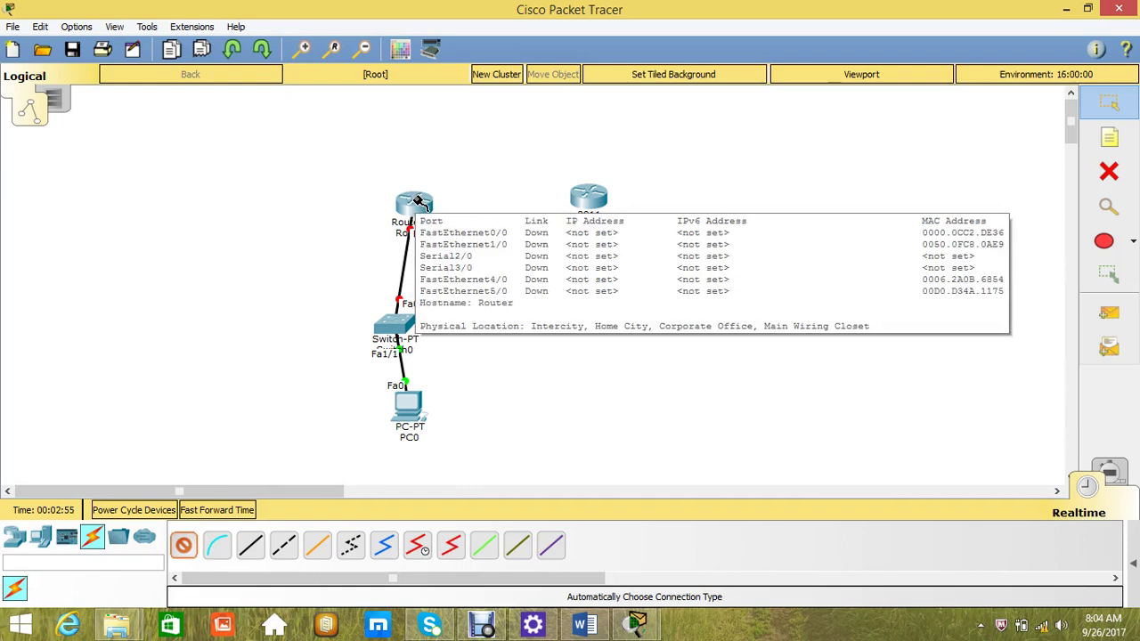
left_click(418, 201)
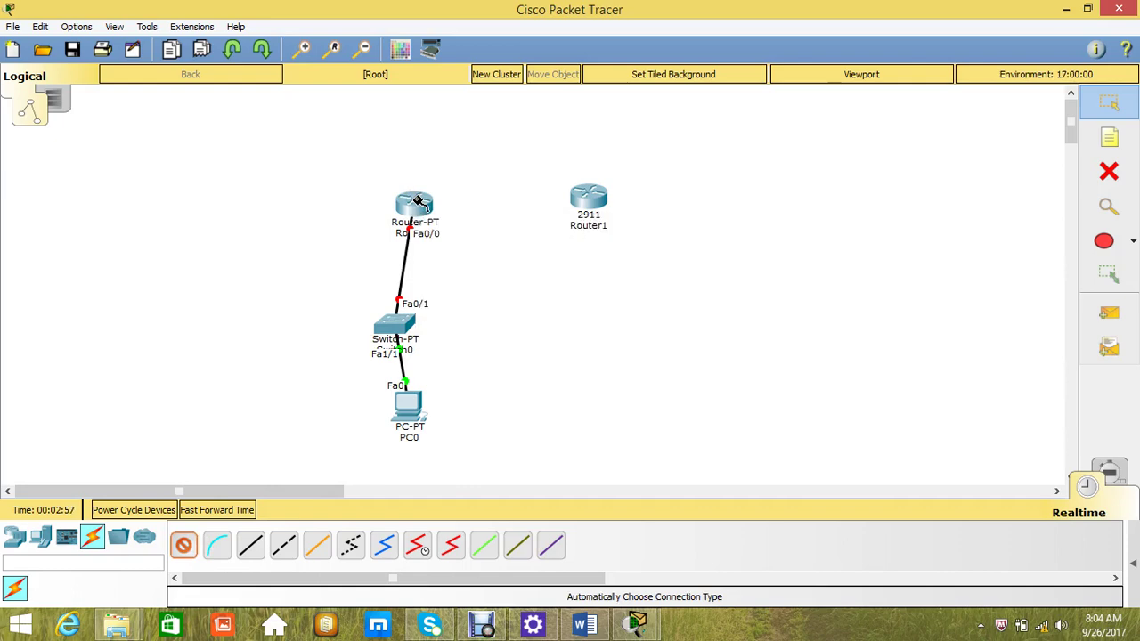
left_click(584, 198)
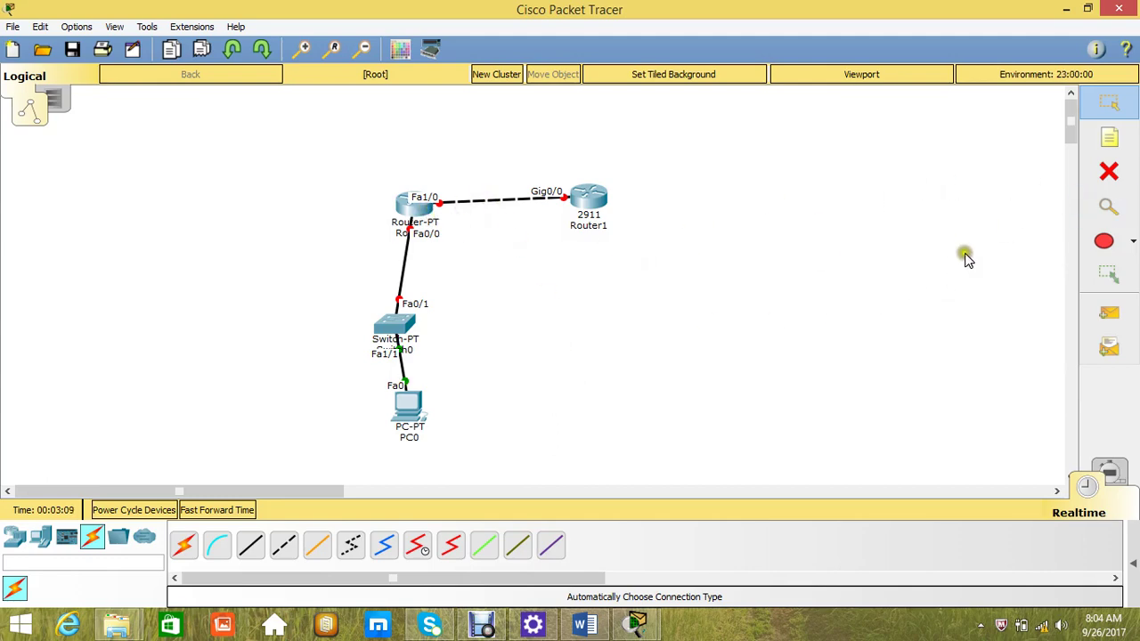
Delete the cable between the generic router and the 2911 router.
left_click(1109, 171)
left_click(474, 200)
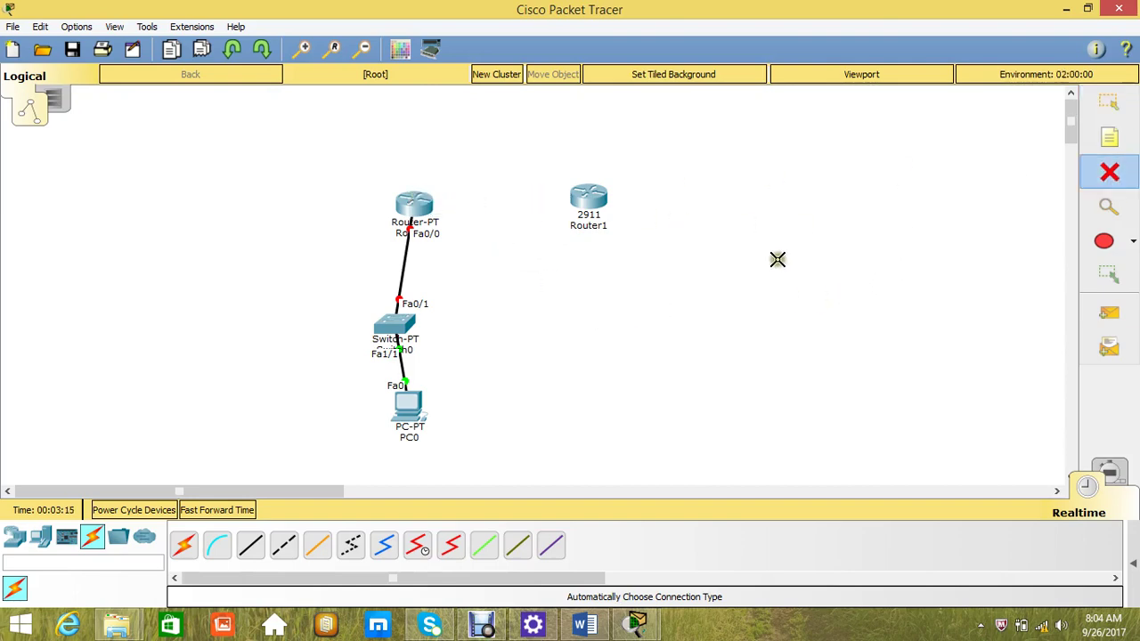
key("Escape")
Open the 2911 router's physical device view and look over its chassis.
left_click(613, 212)
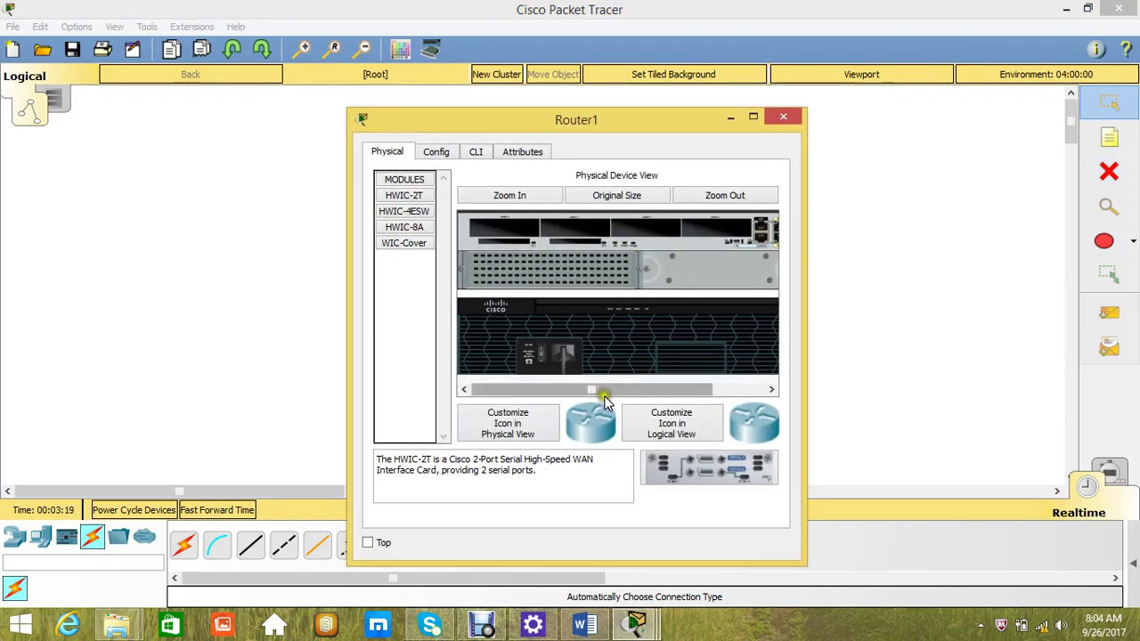
left_click(533, 394)
mouse_move(525, 396)
left_mouse_down()
mouse_move(582, 389)
mouse_move(505, 389)
left_mouse_up()
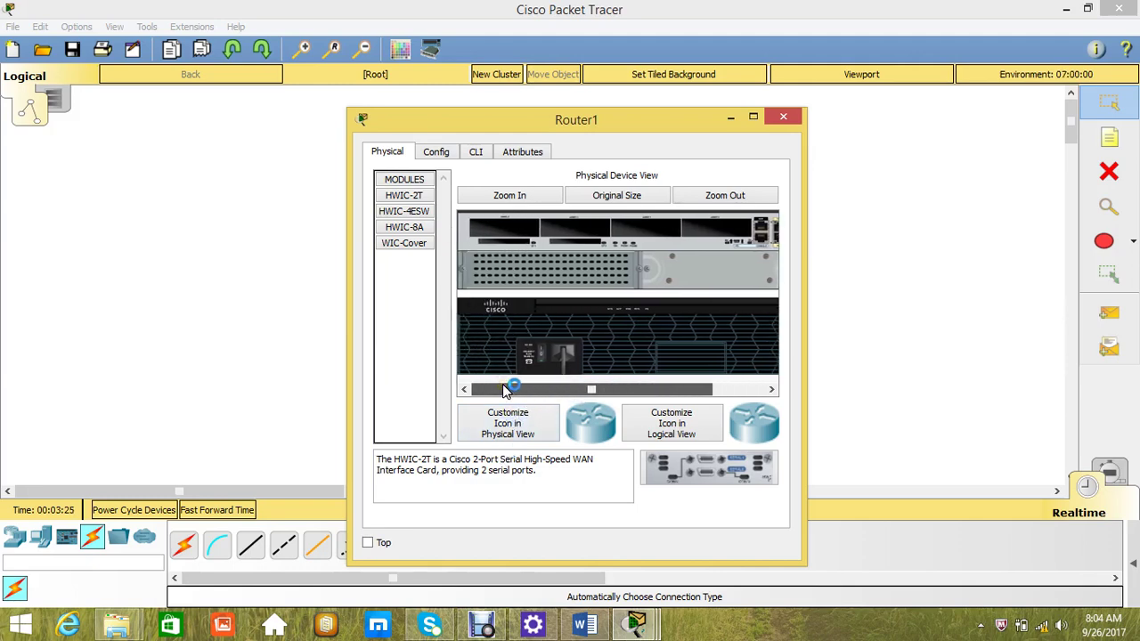
left_click_drag(504, 388, 504, 389)
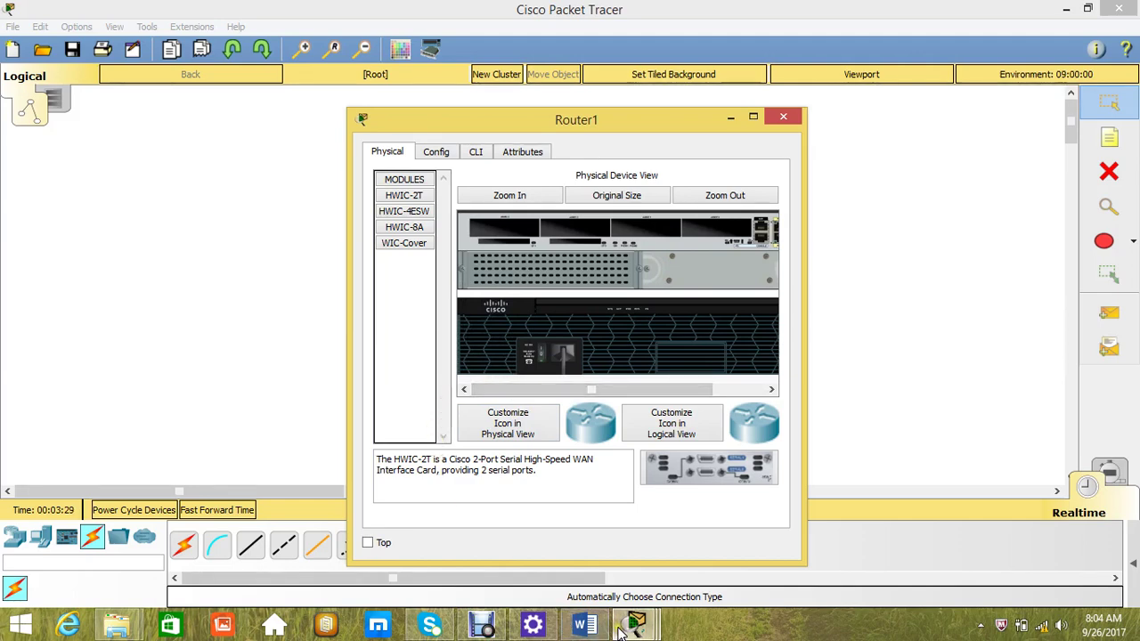
Switch to the CCNA Sunday Test.pkt window and look over its example network topology and notes.
mouse_move(624, 626)
left_click(449, 548)
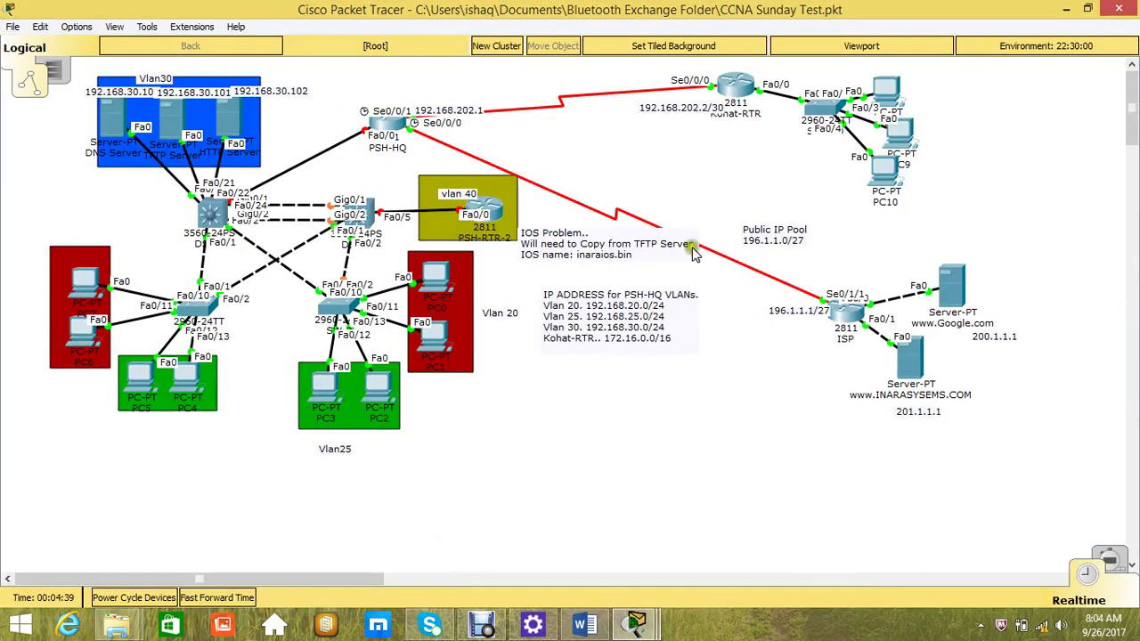
left_click_drag(548, 78, 594, 142)
left_click(593, 190)
left_click_drag(595, 193, 630, 245)
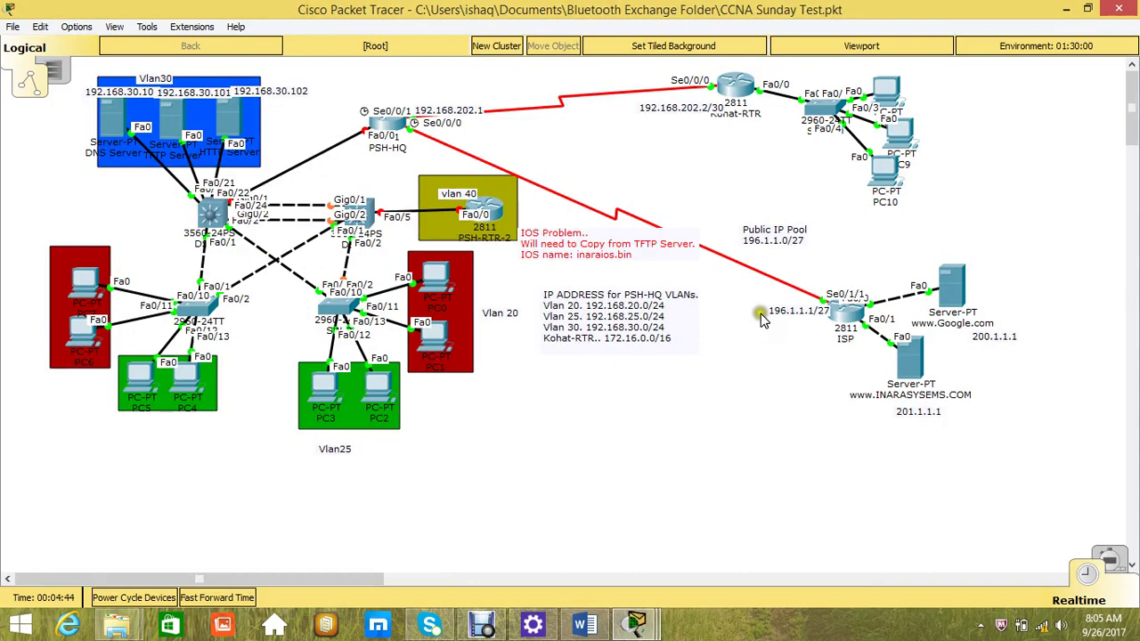
Return to the unsaved topology's window and bring up the 2911 router's physical device view again.
mouse_move(636, 623)
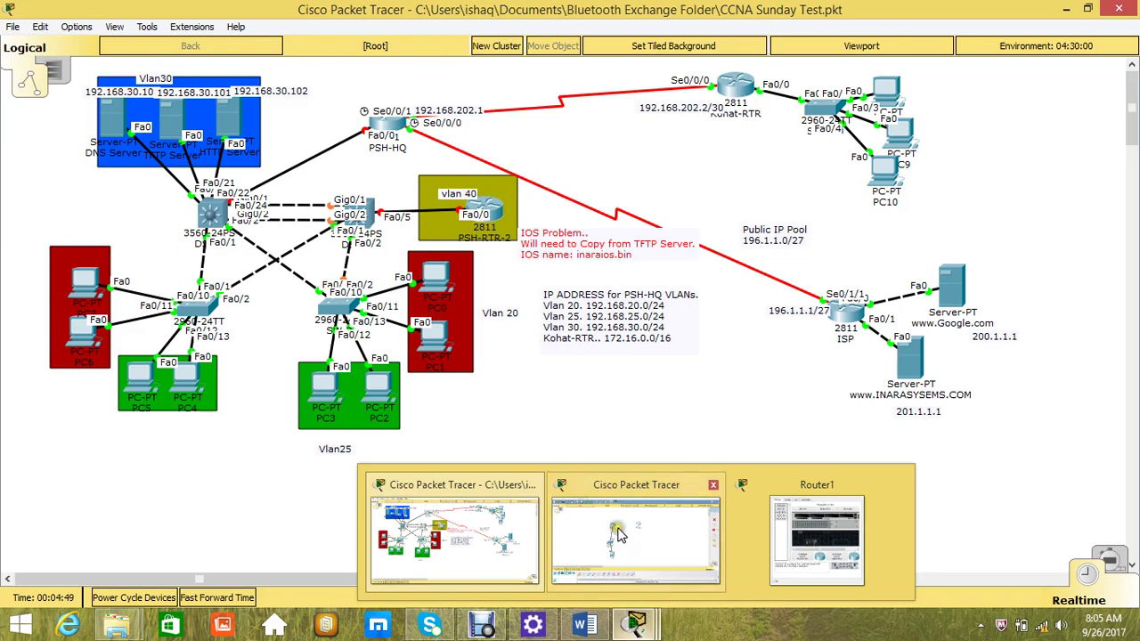
left_click(637, 579)
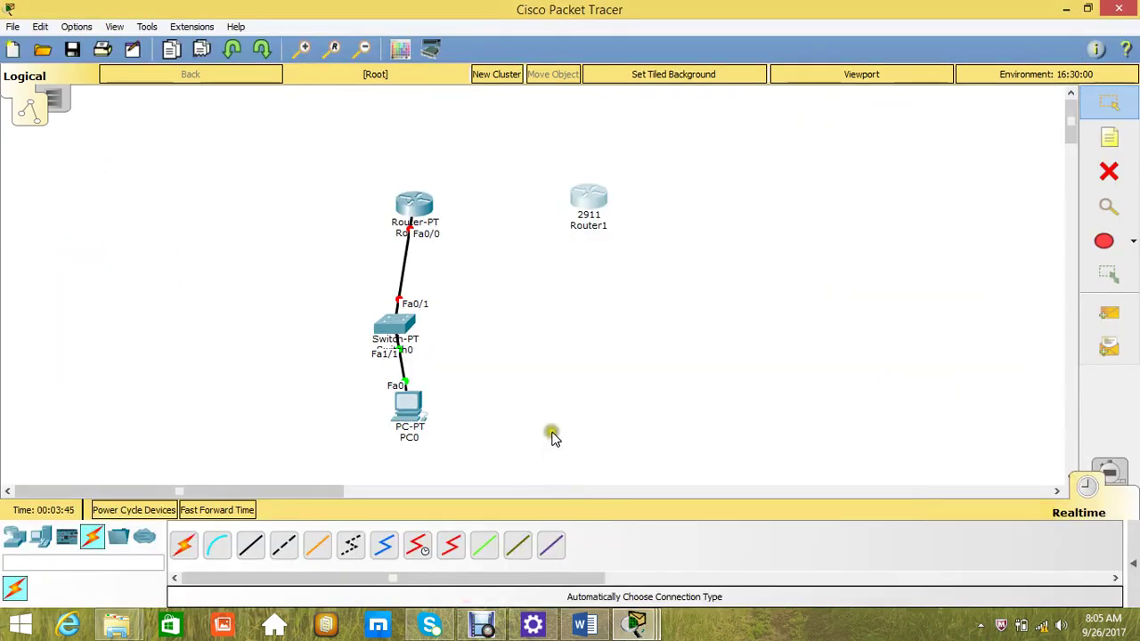
left_click(529, 418)
left_click(483, 427)
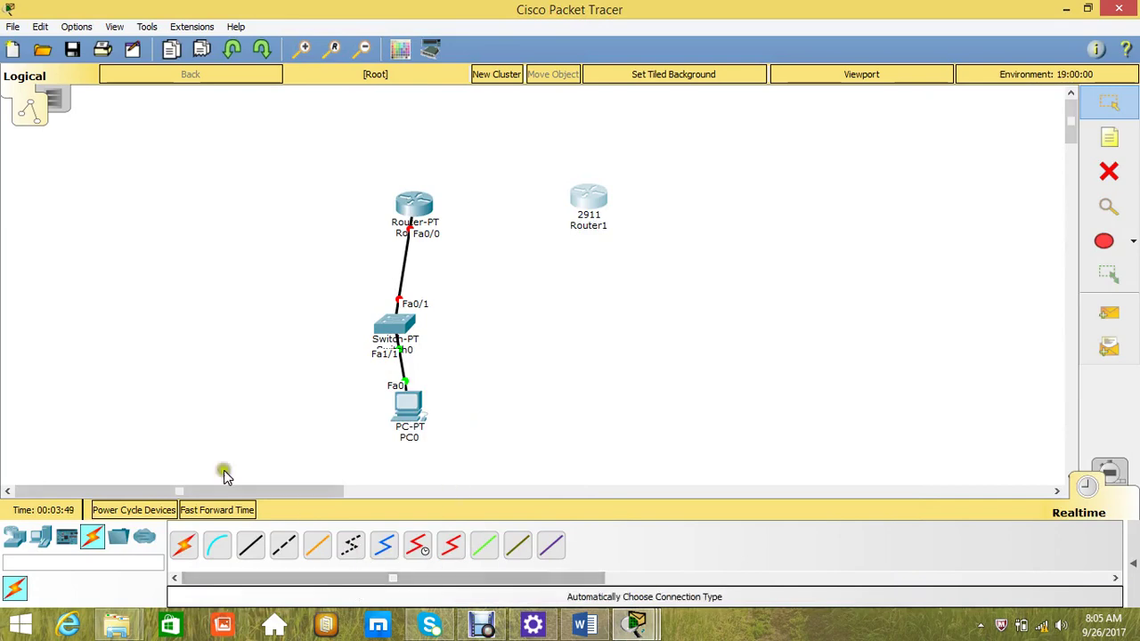
left_click(594, 201)
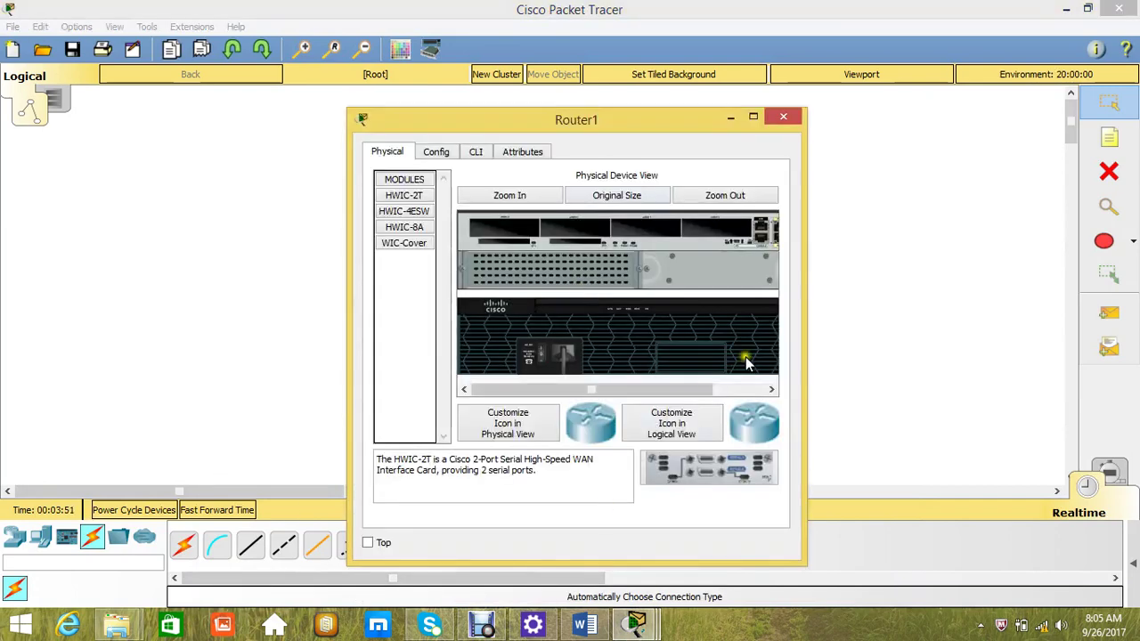
left_click(581, 153)
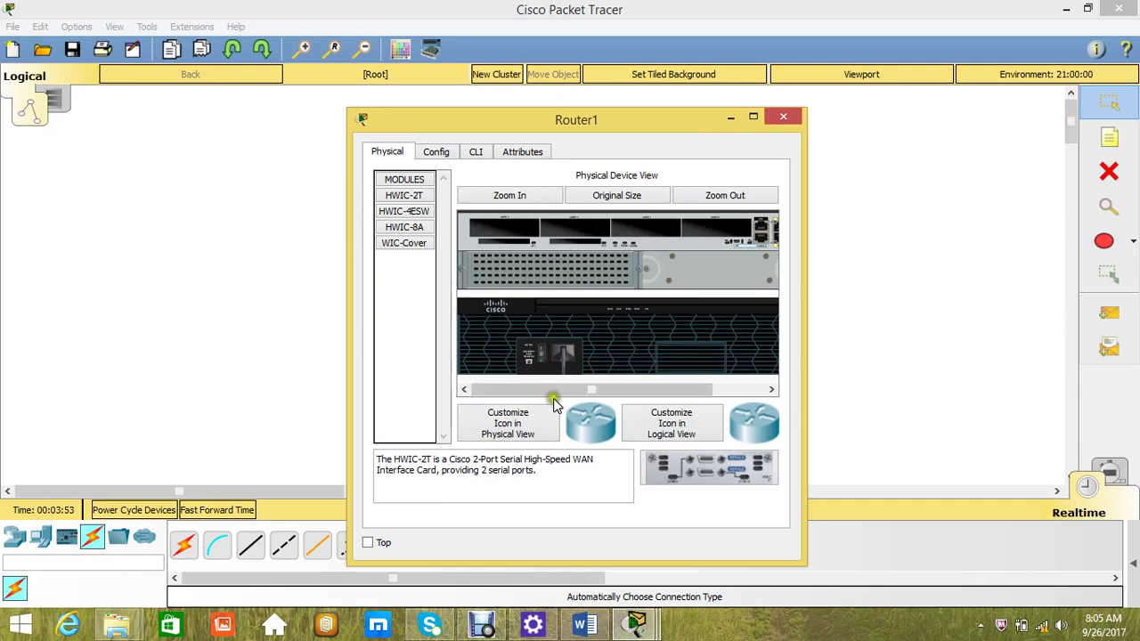
mouse_move(521, 392)
left_mouse_down()
mouse_move(609, 394)
mouse_move(529, 389)
left_mouse_up()
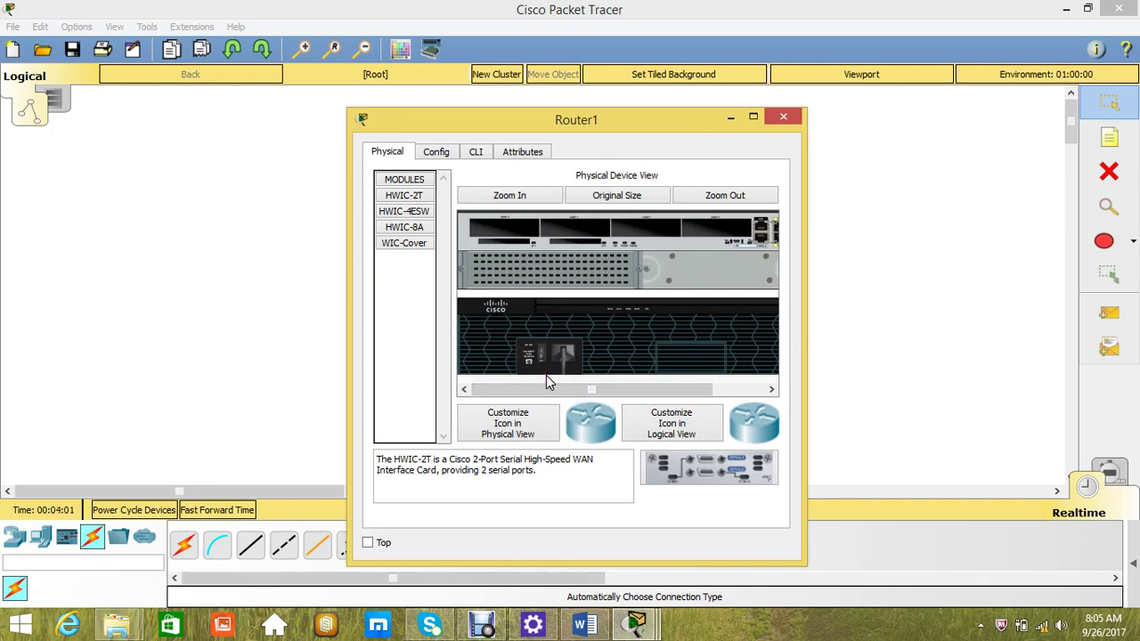
Install the HWIC-8A module in the 2911 router's first expansion slot and check its command line interface.
left_click(396, 216)
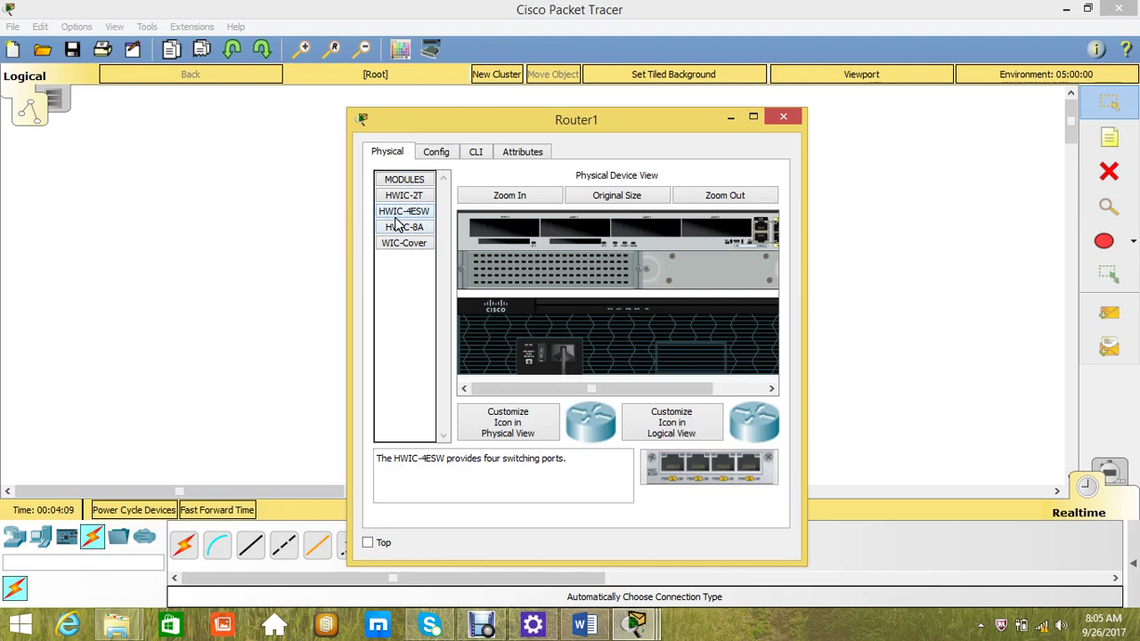
left_click(403, 228)
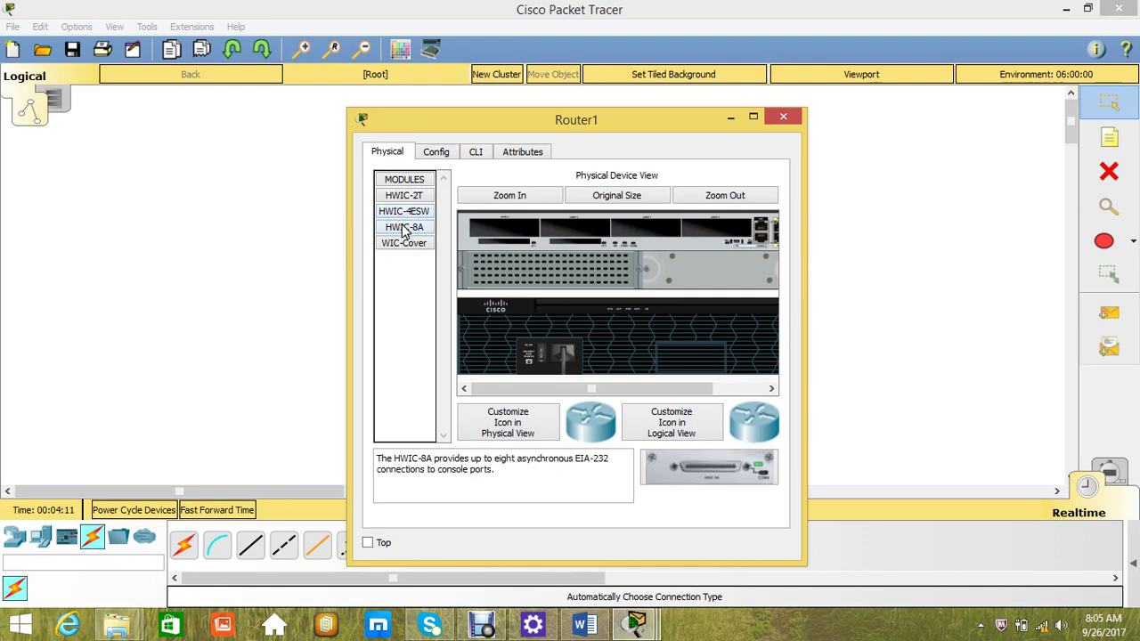
left_click_drag(402, 228, 501, 233)
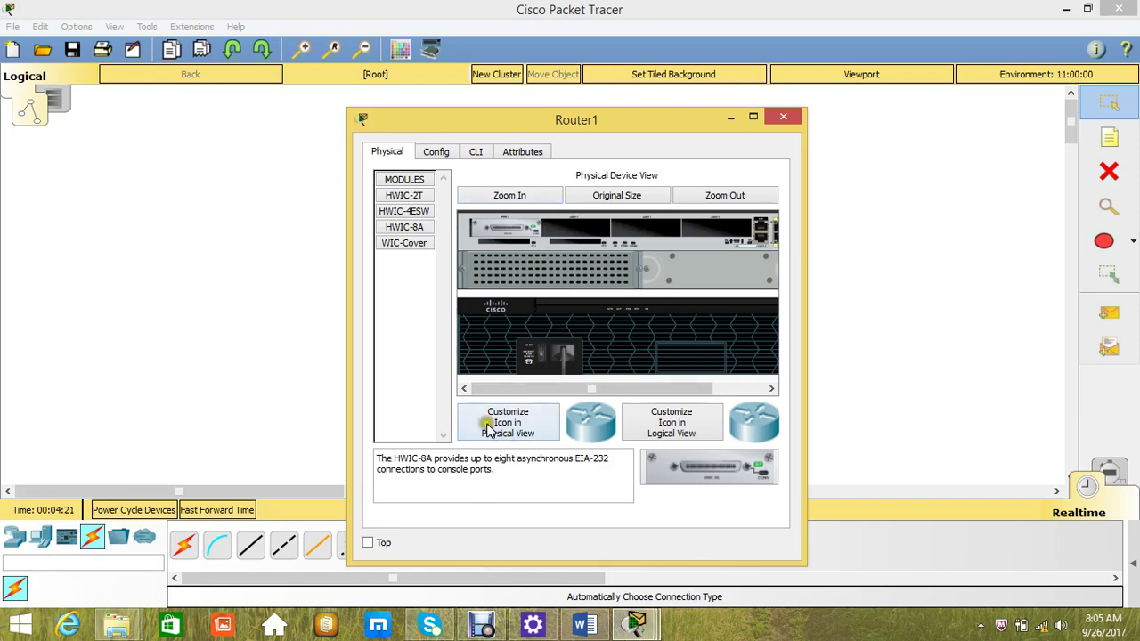
left_click(476, 151)
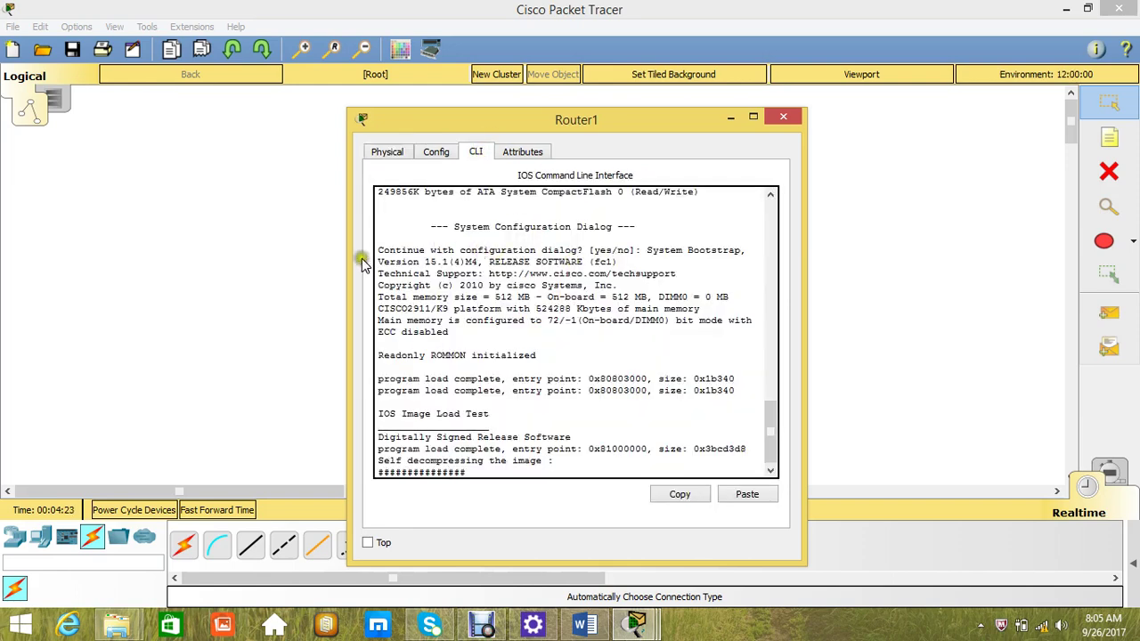
left_click(298, 303)
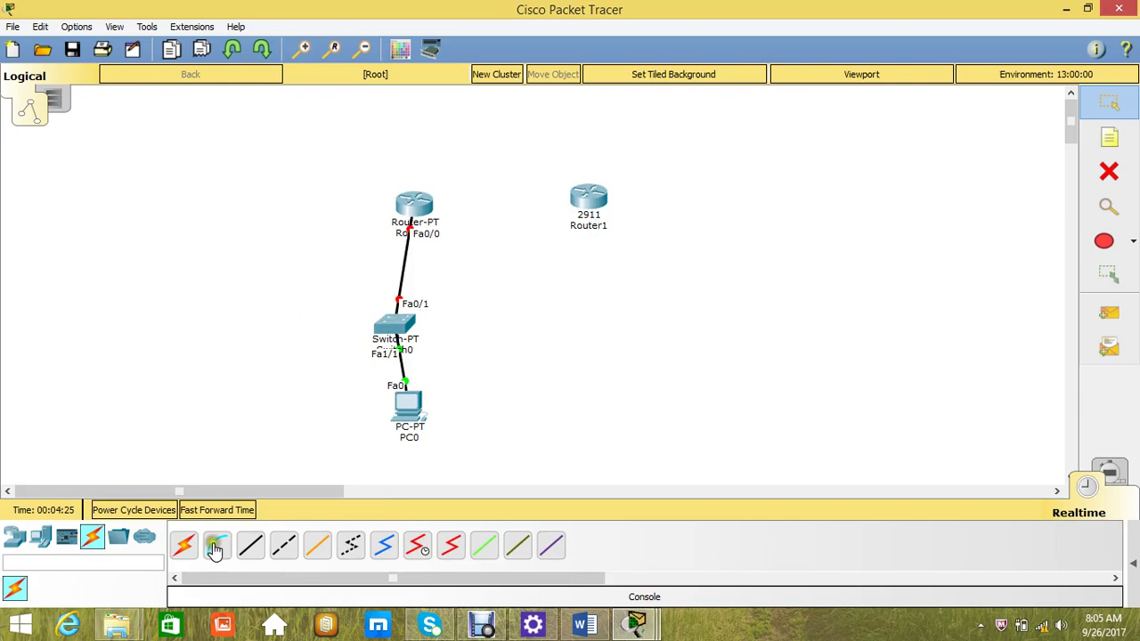
Link the first Router-PT to the 2911 router with an automatically chosen cable and delete that link.
left_click(182, 544)
left_click(415, 203)
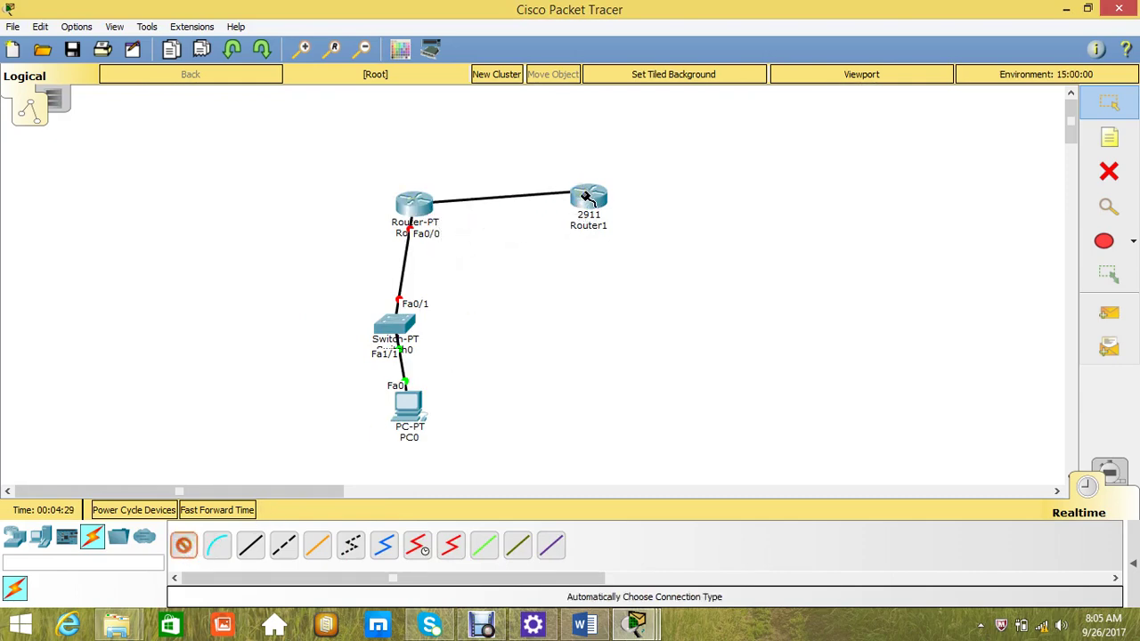
left_click(584, 198)
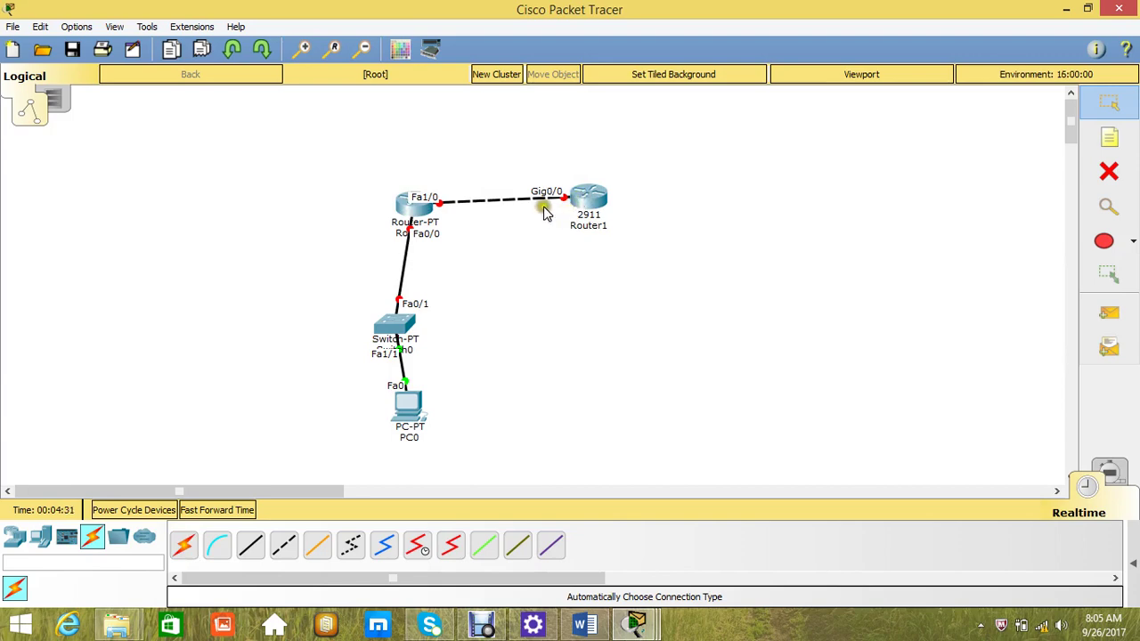
left_click(1108, 171)
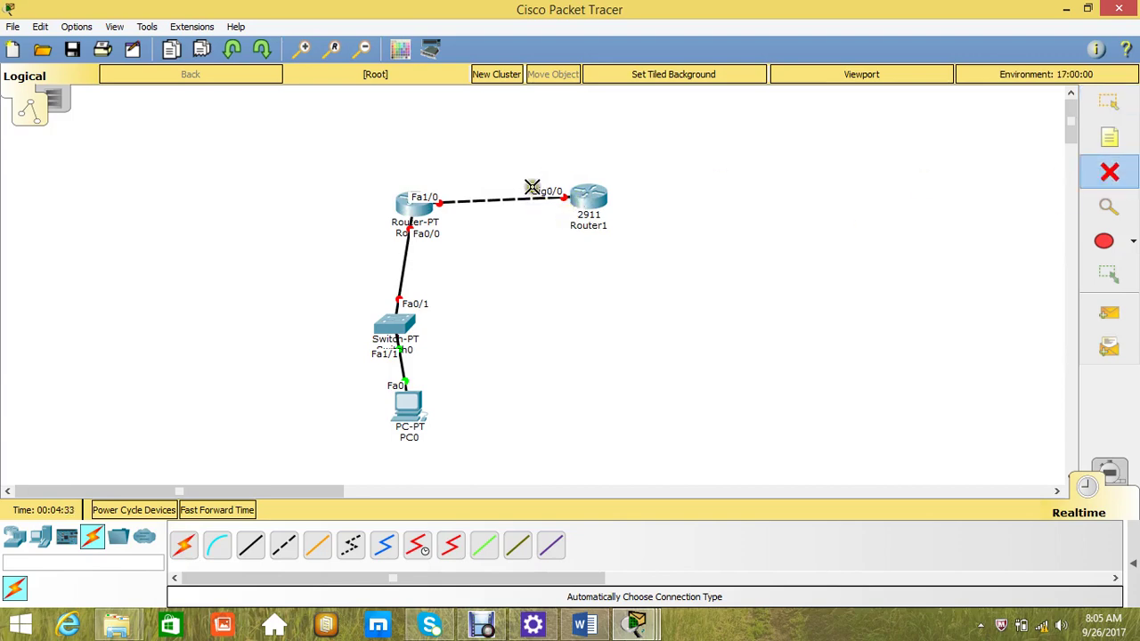
left_click(506, 196)
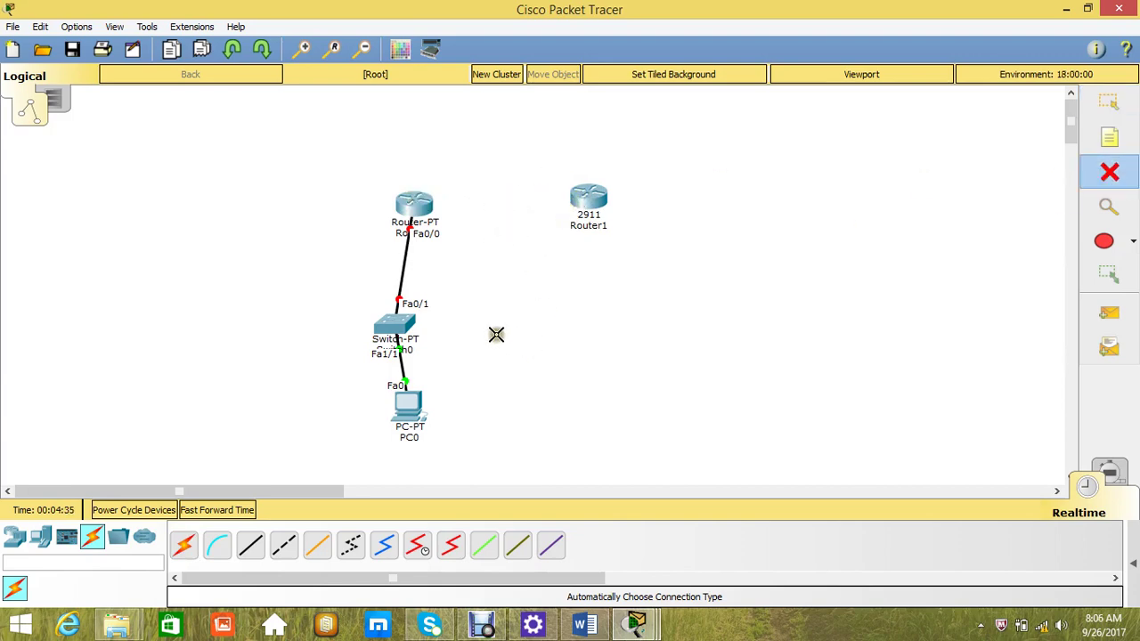
Try to start a Serial DCE cable from the 2911 router, looking through its available ports.
left_click(419, 548)
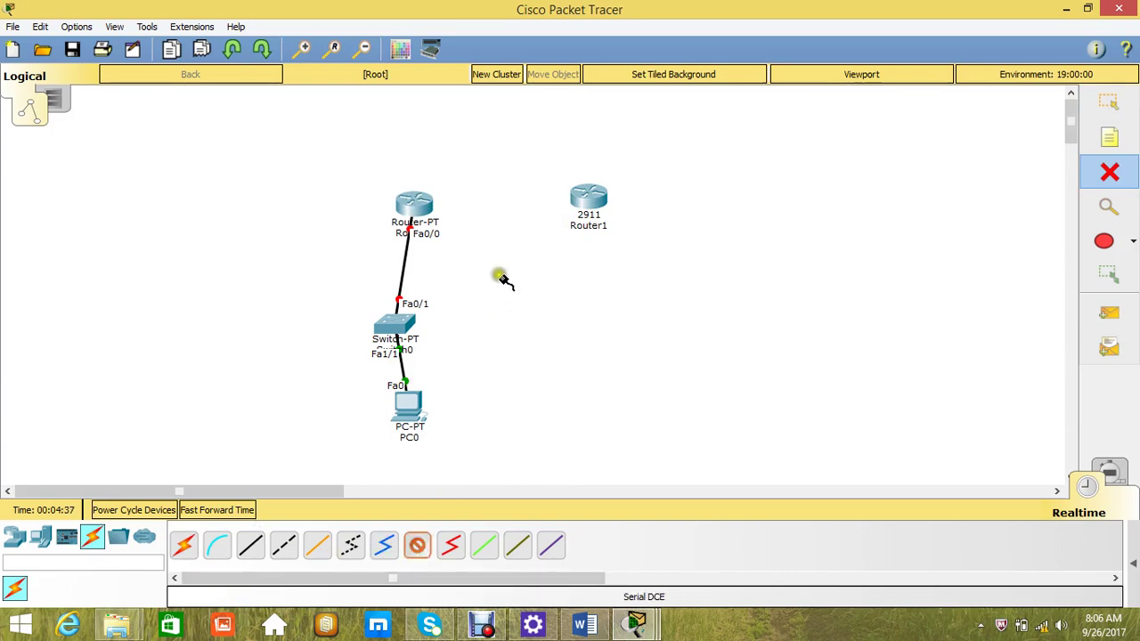
left_click(581, 199)
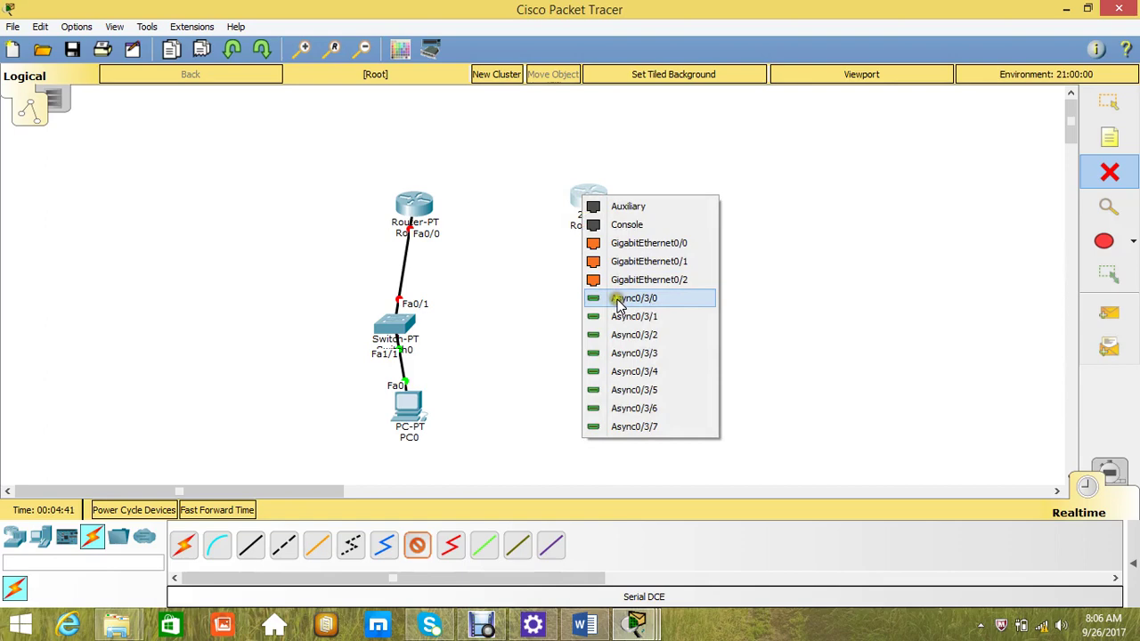
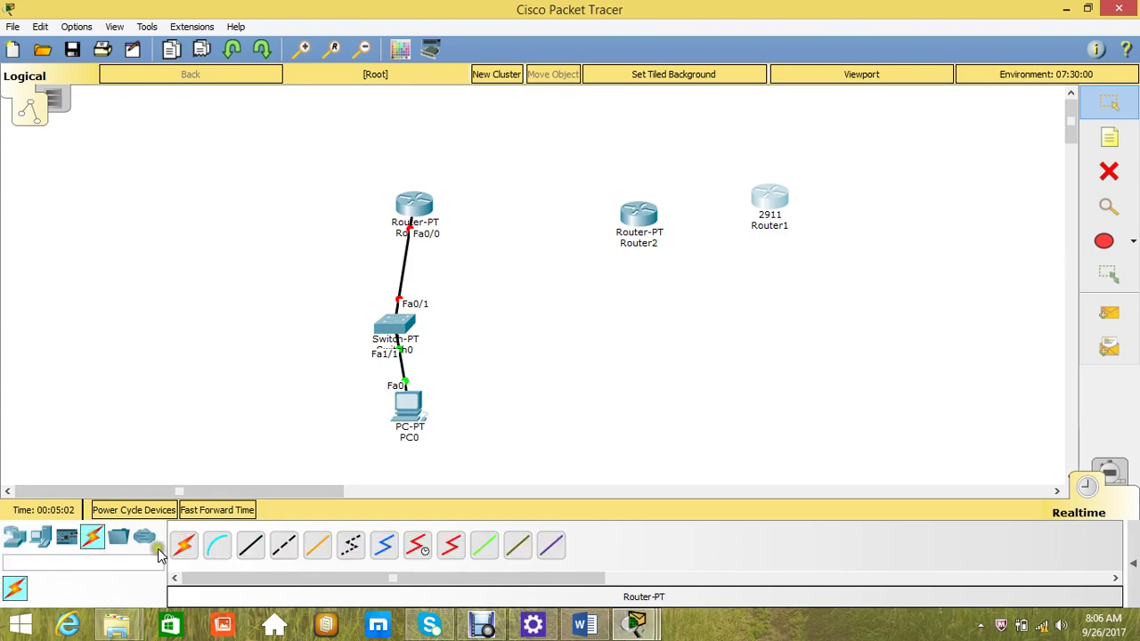
Connect Router2 to the first Router-PT with an automatically chosen cable and shift Router2 slightly up to align the routers.
left_click(183, 545)
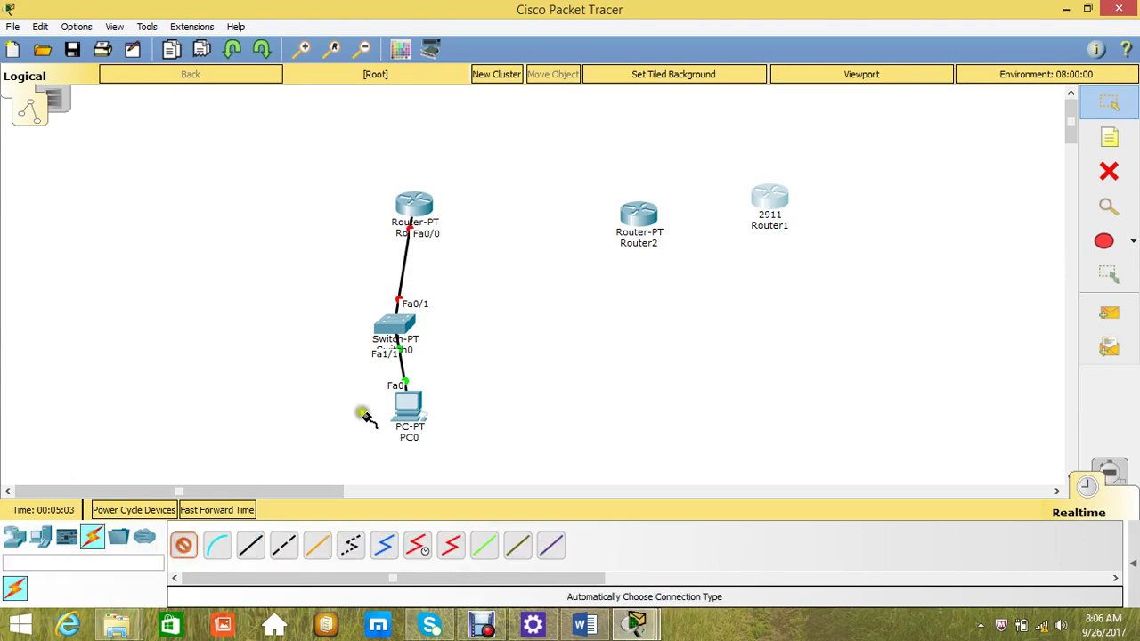
left_click(637, 214)
left_click(414, 210)
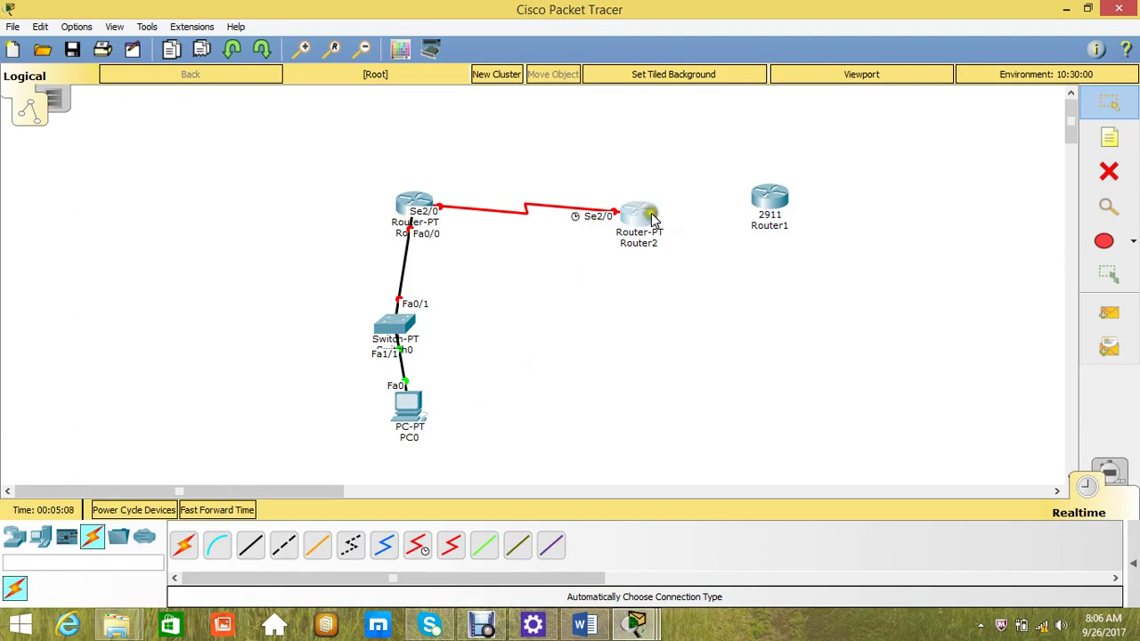
left_click_drag(661, 220, 664, 205)
Install the HWIC-2T serial module in the middle of the 2911 router's three empty expansion slots and put its device window away.
left_click(764, 204)
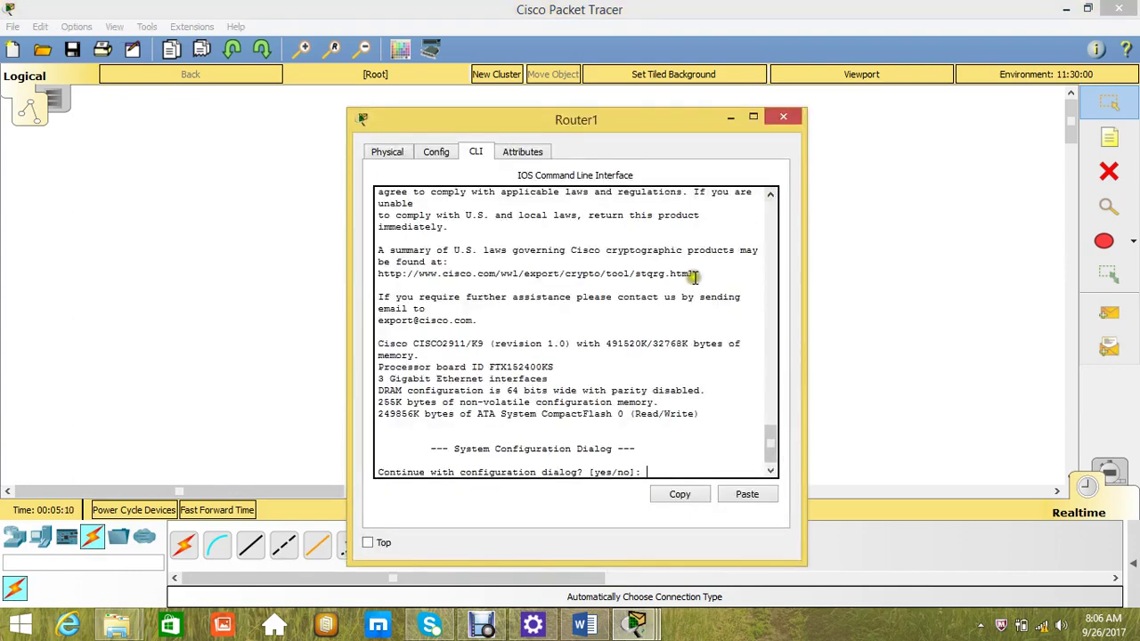
left_click(432, 153)
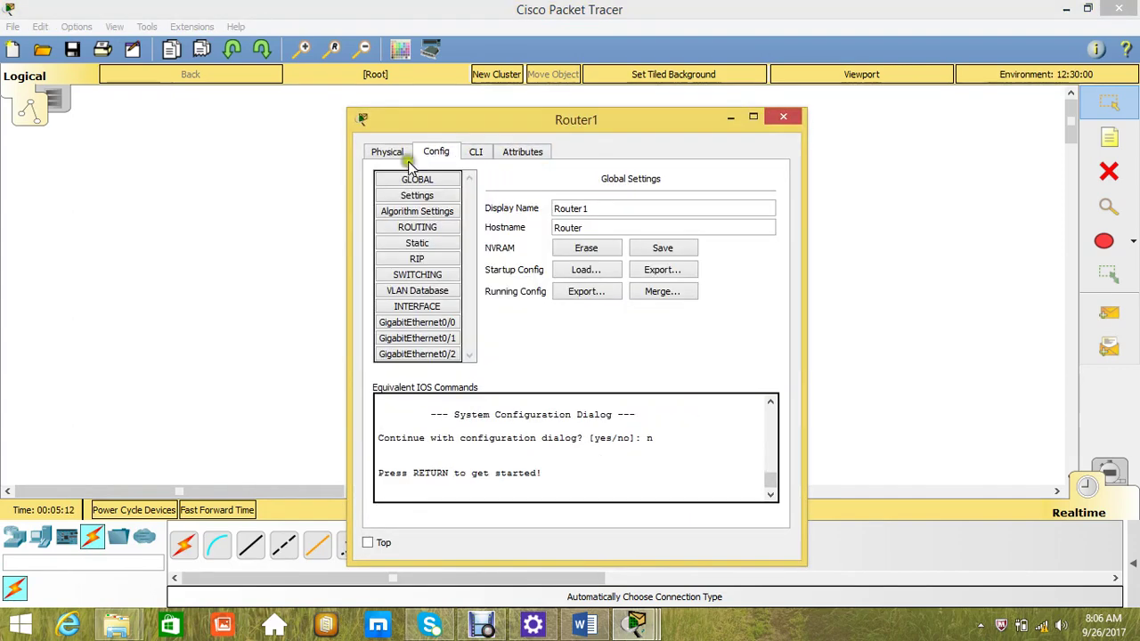
left_click(386, 152)
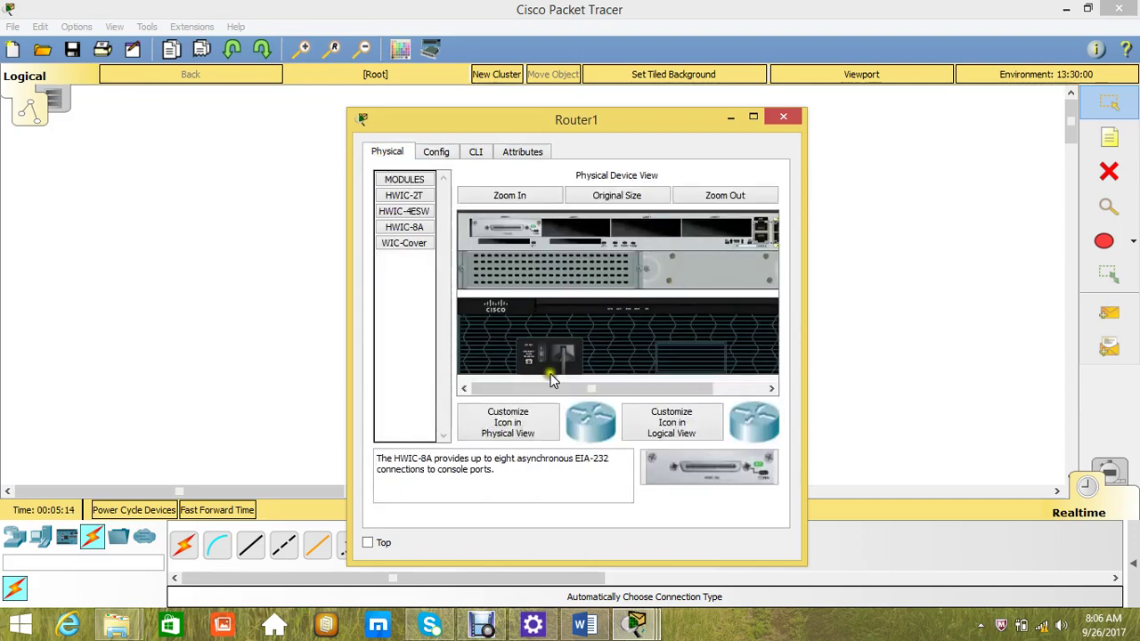
left_click_drag(552, 387, 605, 387)
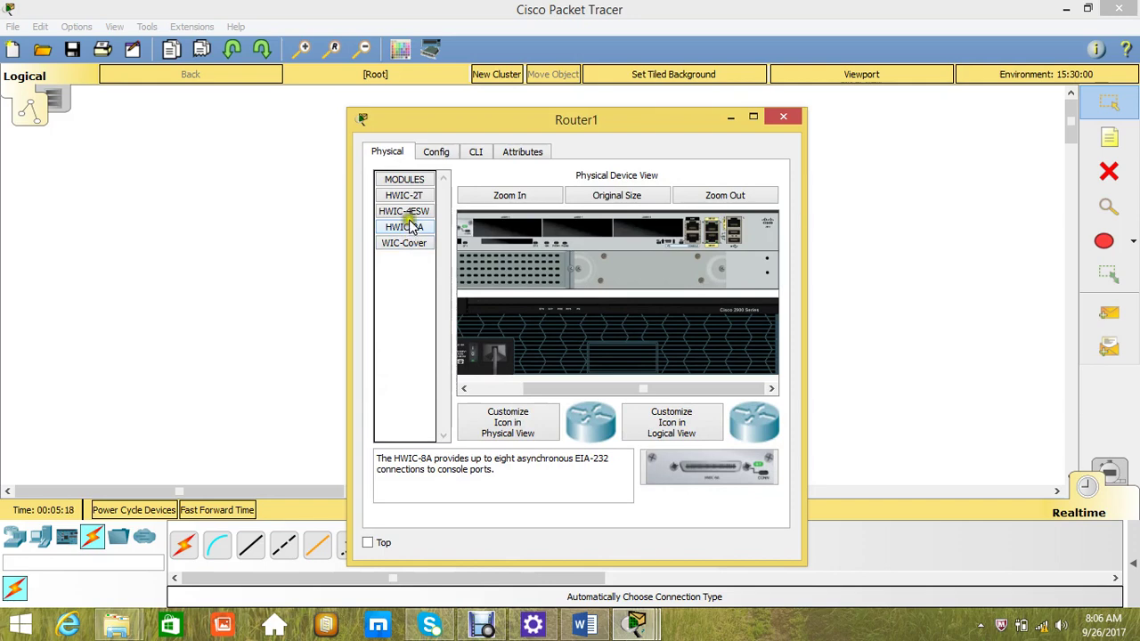
left_click_drag(408, 214, 409, 214)
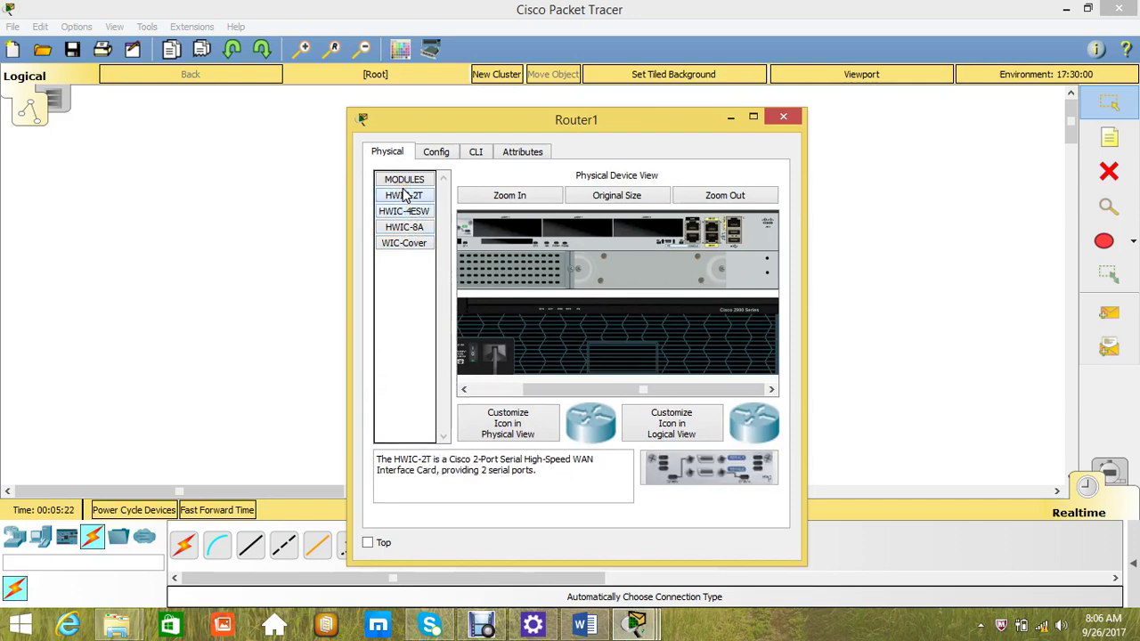
left_click_drag(405, 196, 577, 236)
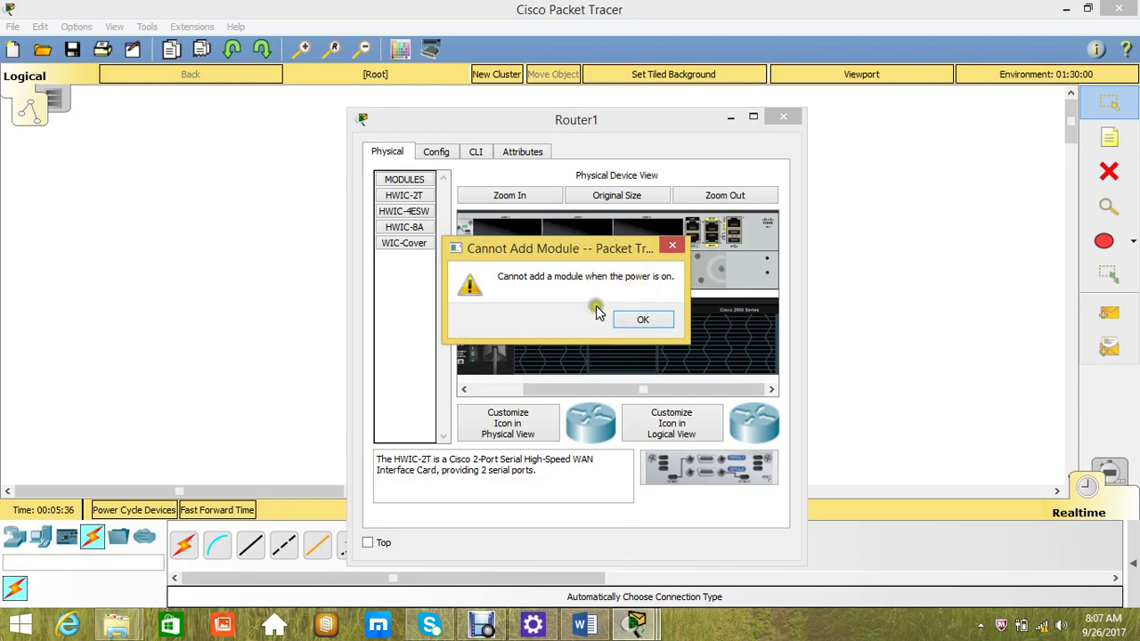
left_click(642, 320)
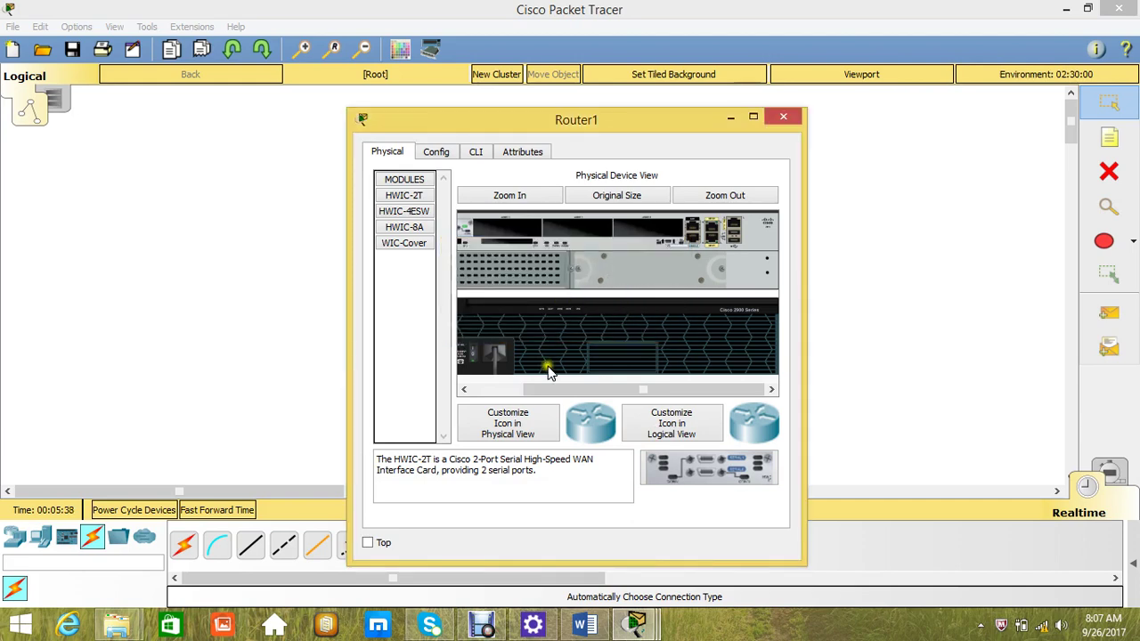
left_click_drag(674, 458, 568, 231)
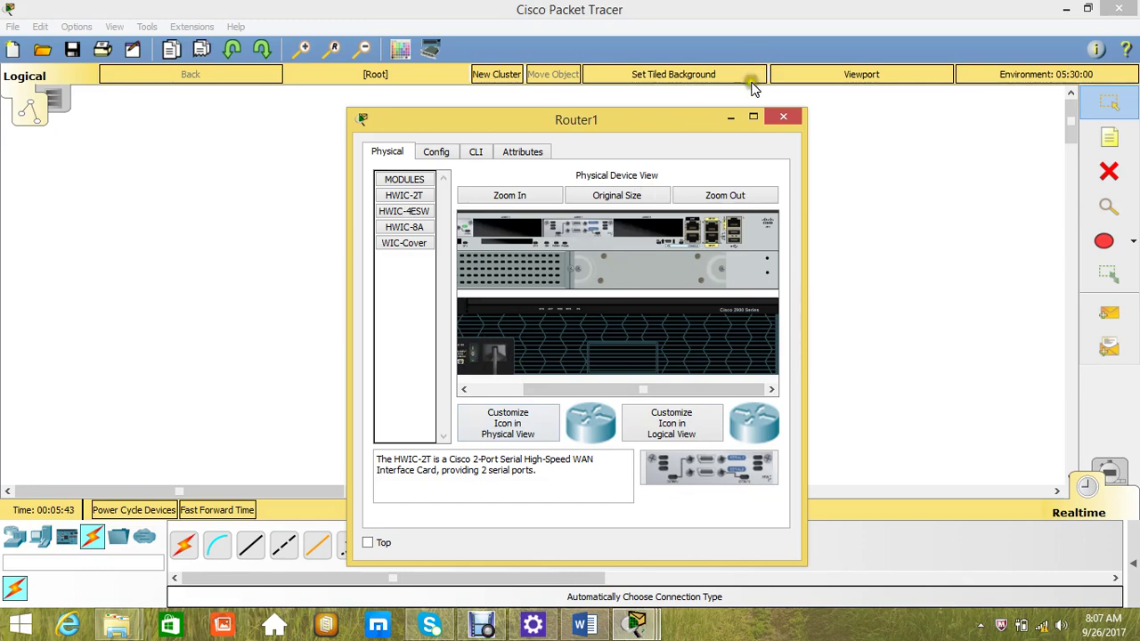
left_click(730, 117)
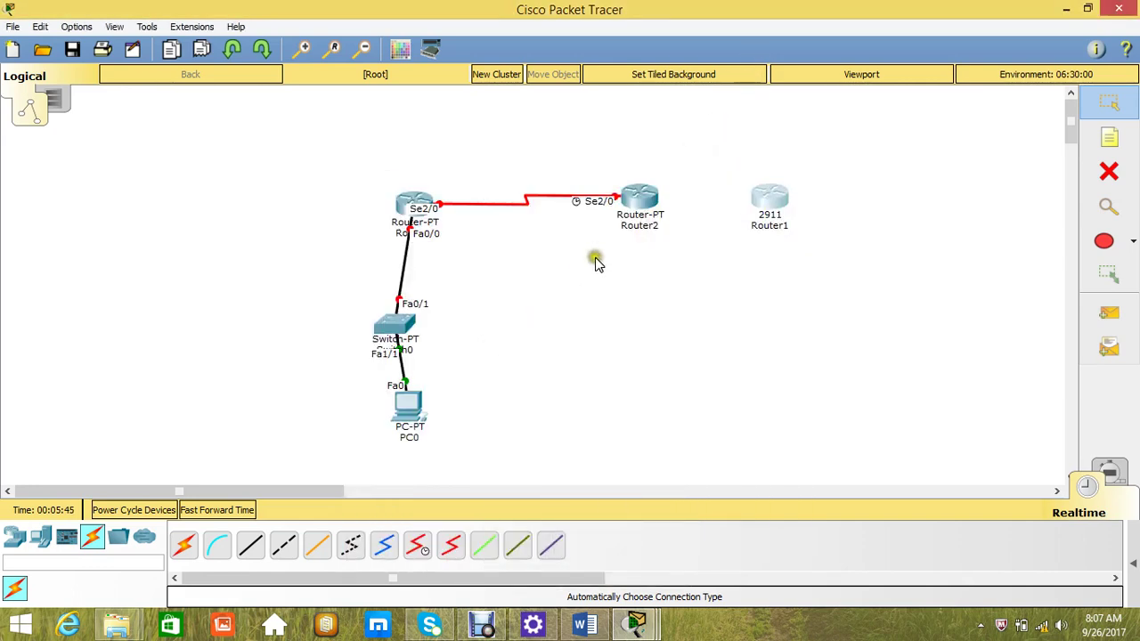
Connect Router2 to the 2911 router with an automatically chosen cable.
left_click(187, 551)
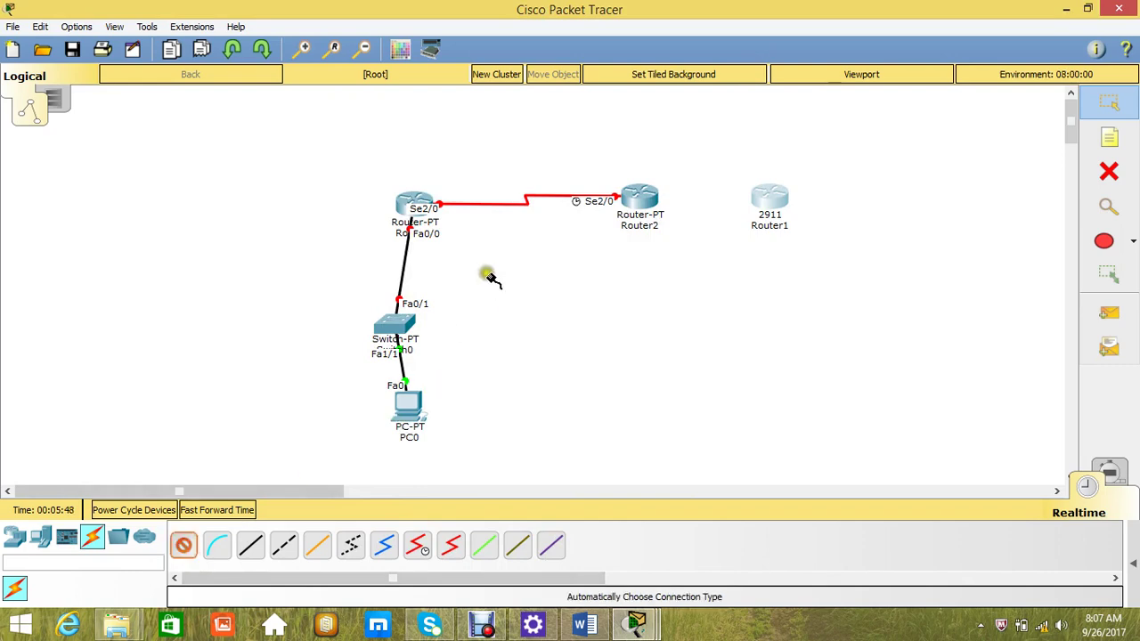
left_click(647, 205)
left_click(763, 191)
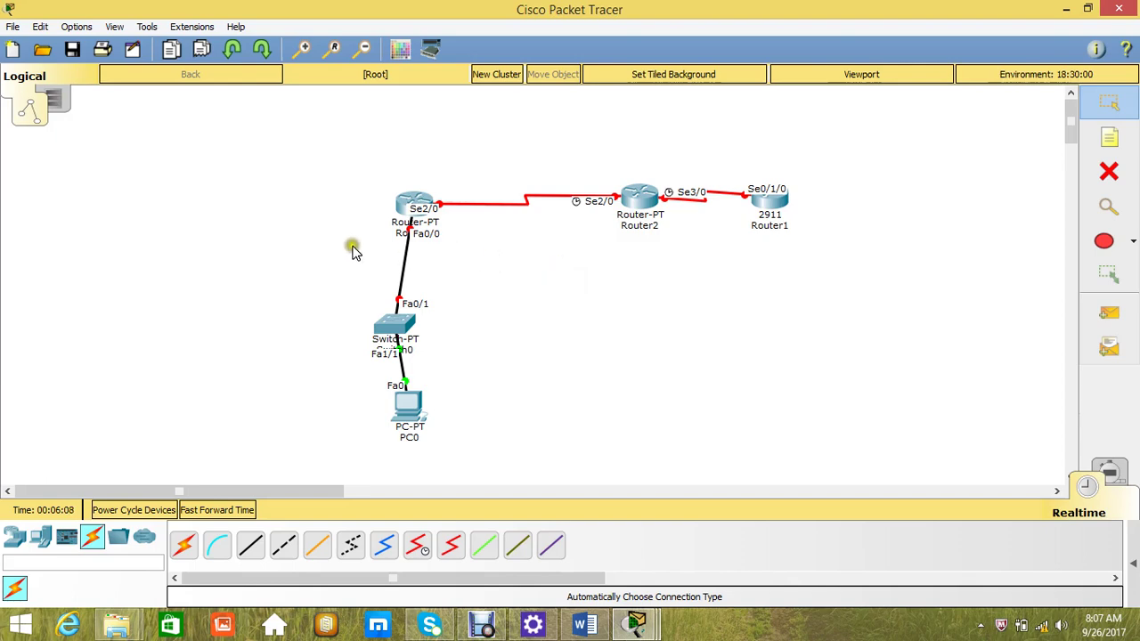
left_click_drag(352, 245, 454, 283)
left_click(309, 370)
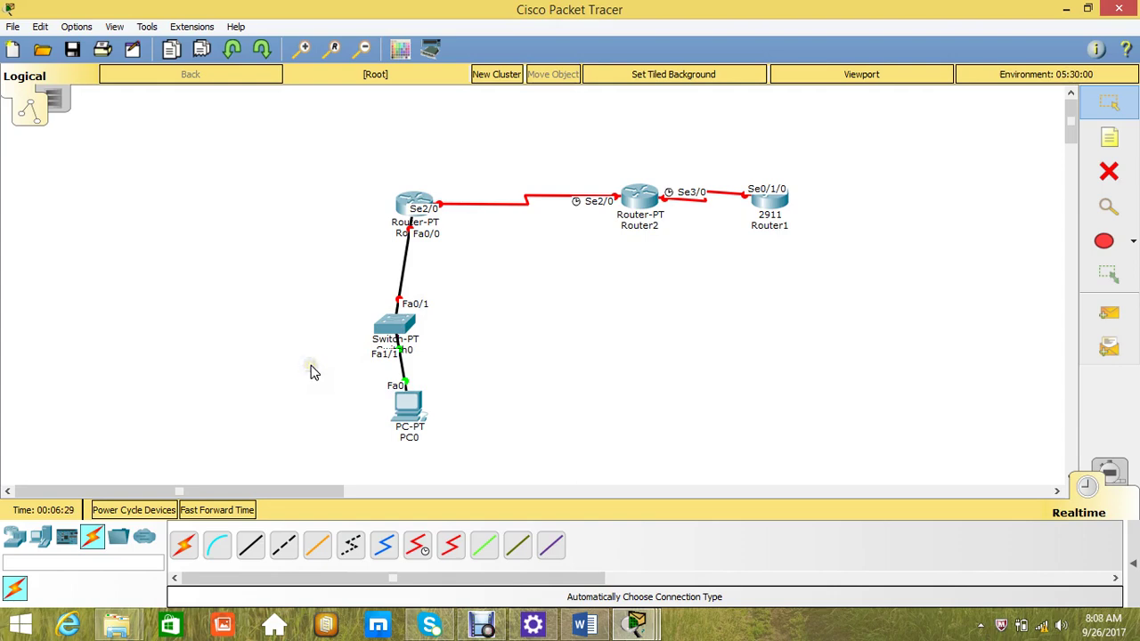
left_click(484, 513)
mouse_move(481, 628)
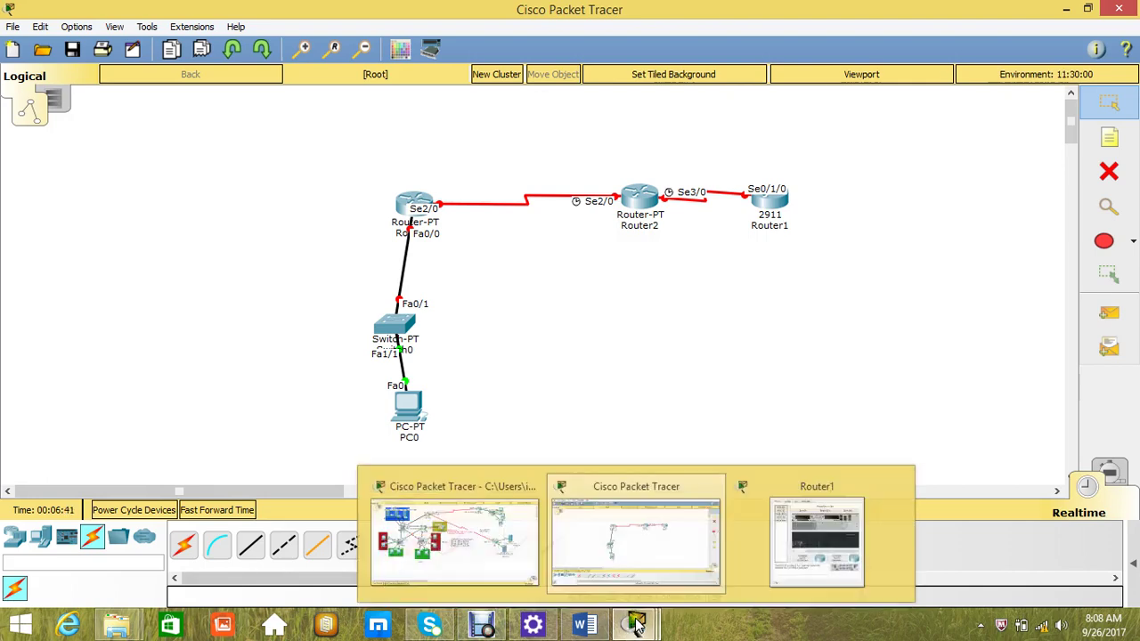
Look over the VLAN areas, the ISP section and the Kohat-RTR branch in the CCNA Sunday Test.pkt window, and return to the unsaved topology.
mouse_move(636, 626)
left_click(487, 545)
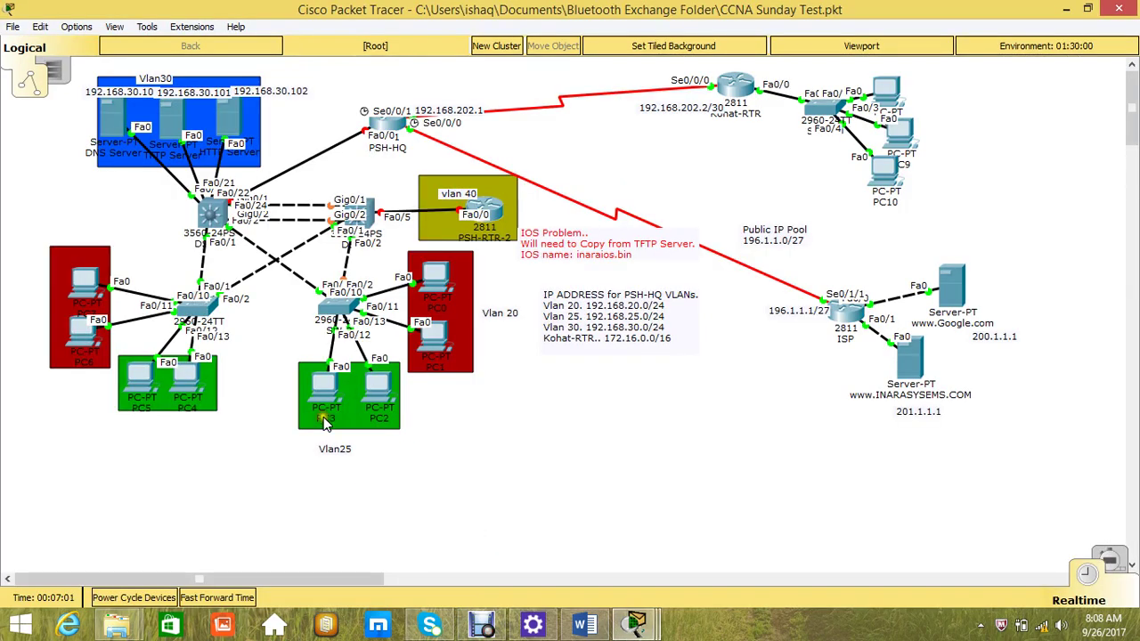
left_click_drag(295, 445, 379, 490)
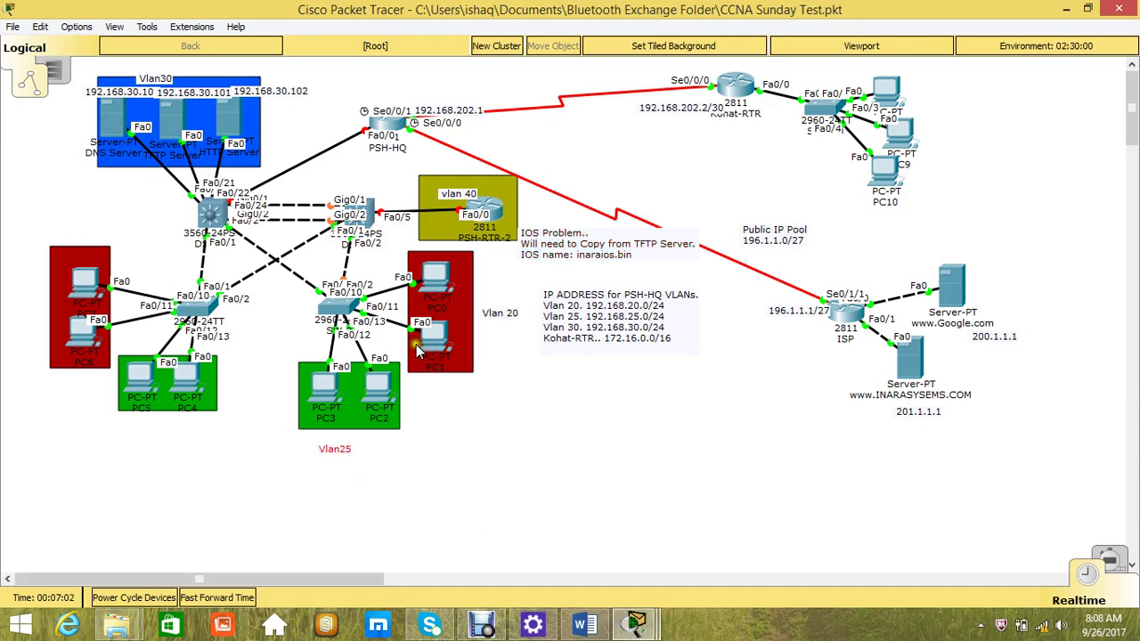
left_click_drag(293, 188, 53, 110)
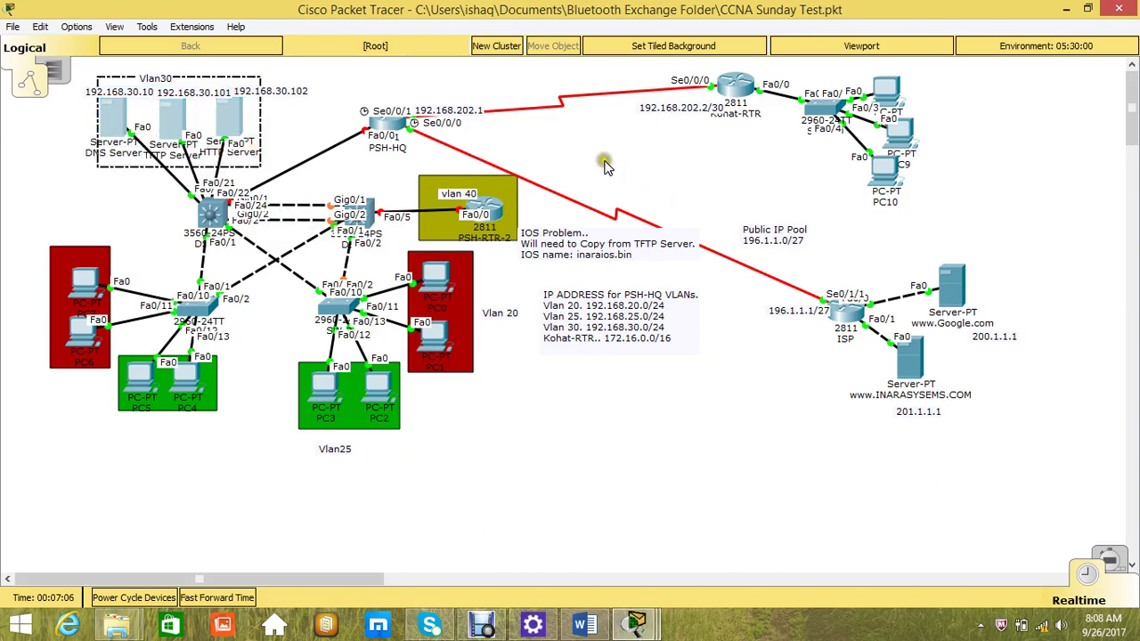
left_click_drag(640, 165, 1060, 396)
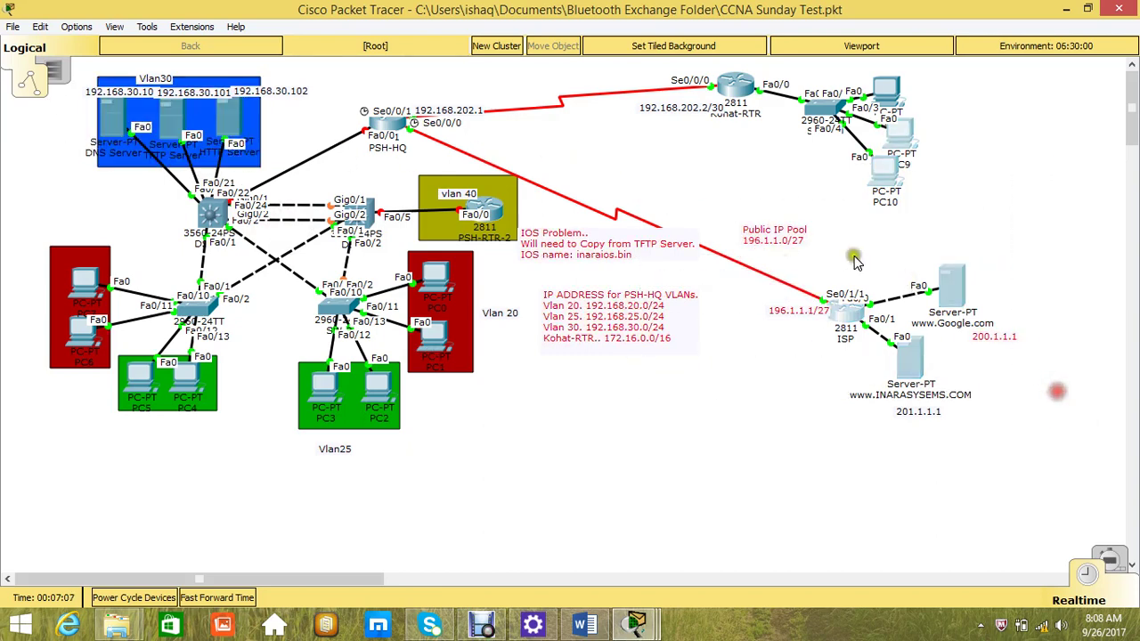
left_click_drag(632, 79, 1035, 168)
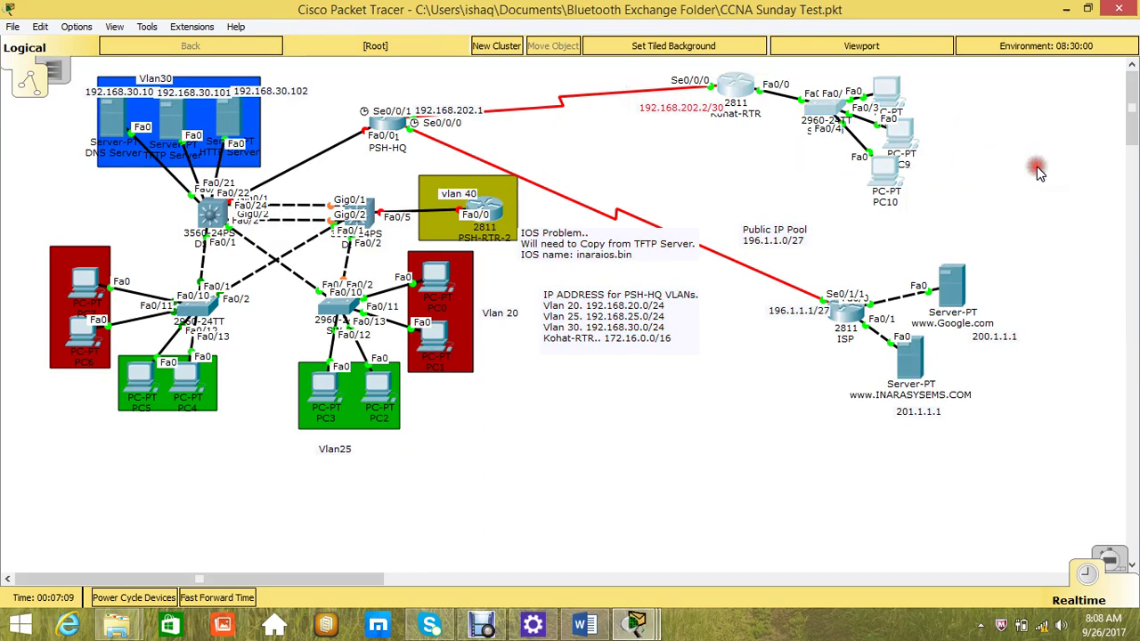
mouse_move(635, 626)
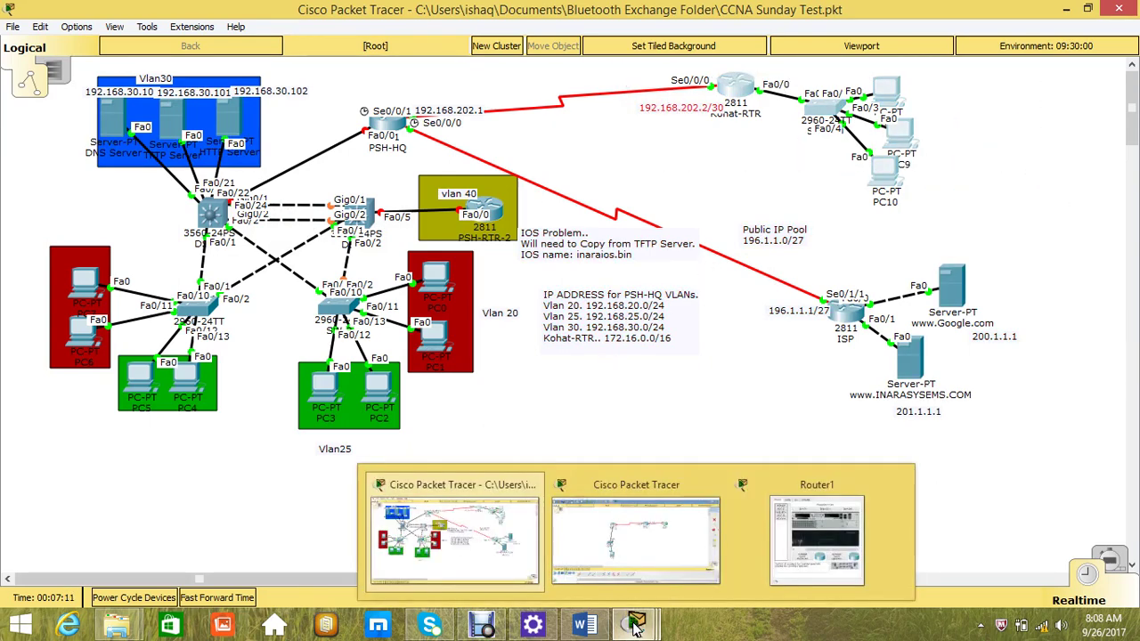
left_click(616, 574)
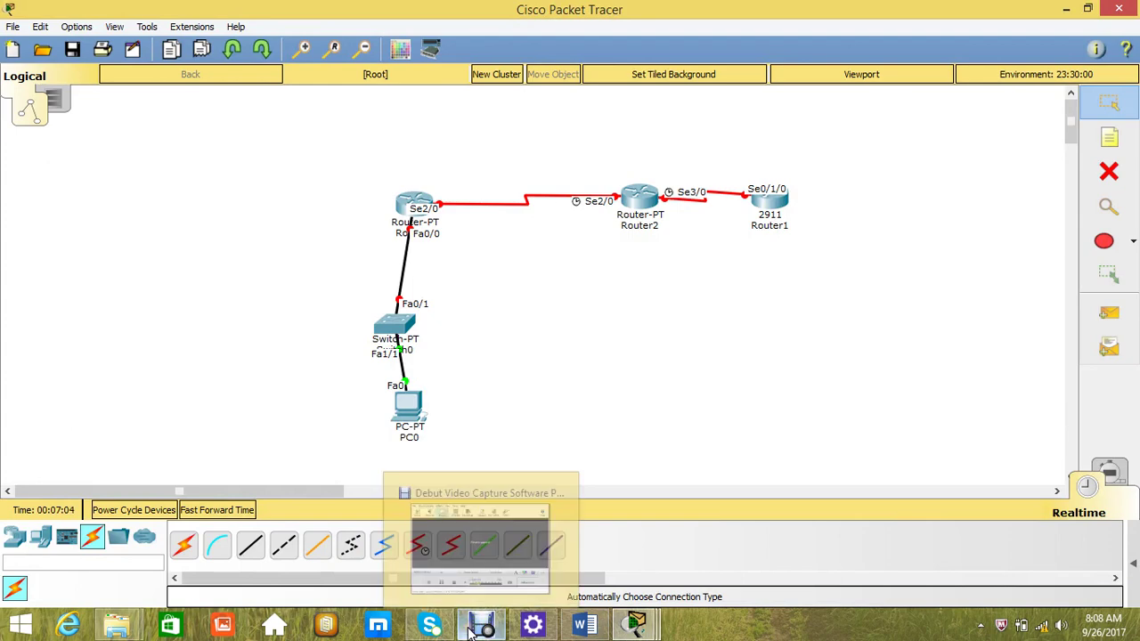
left_click(465, 561)
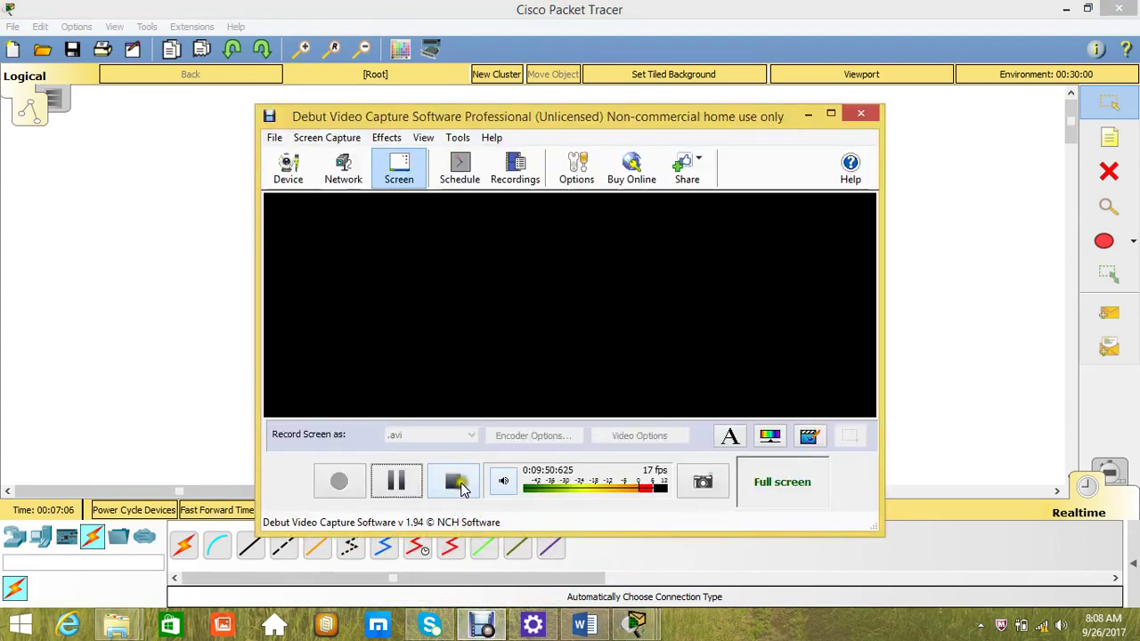